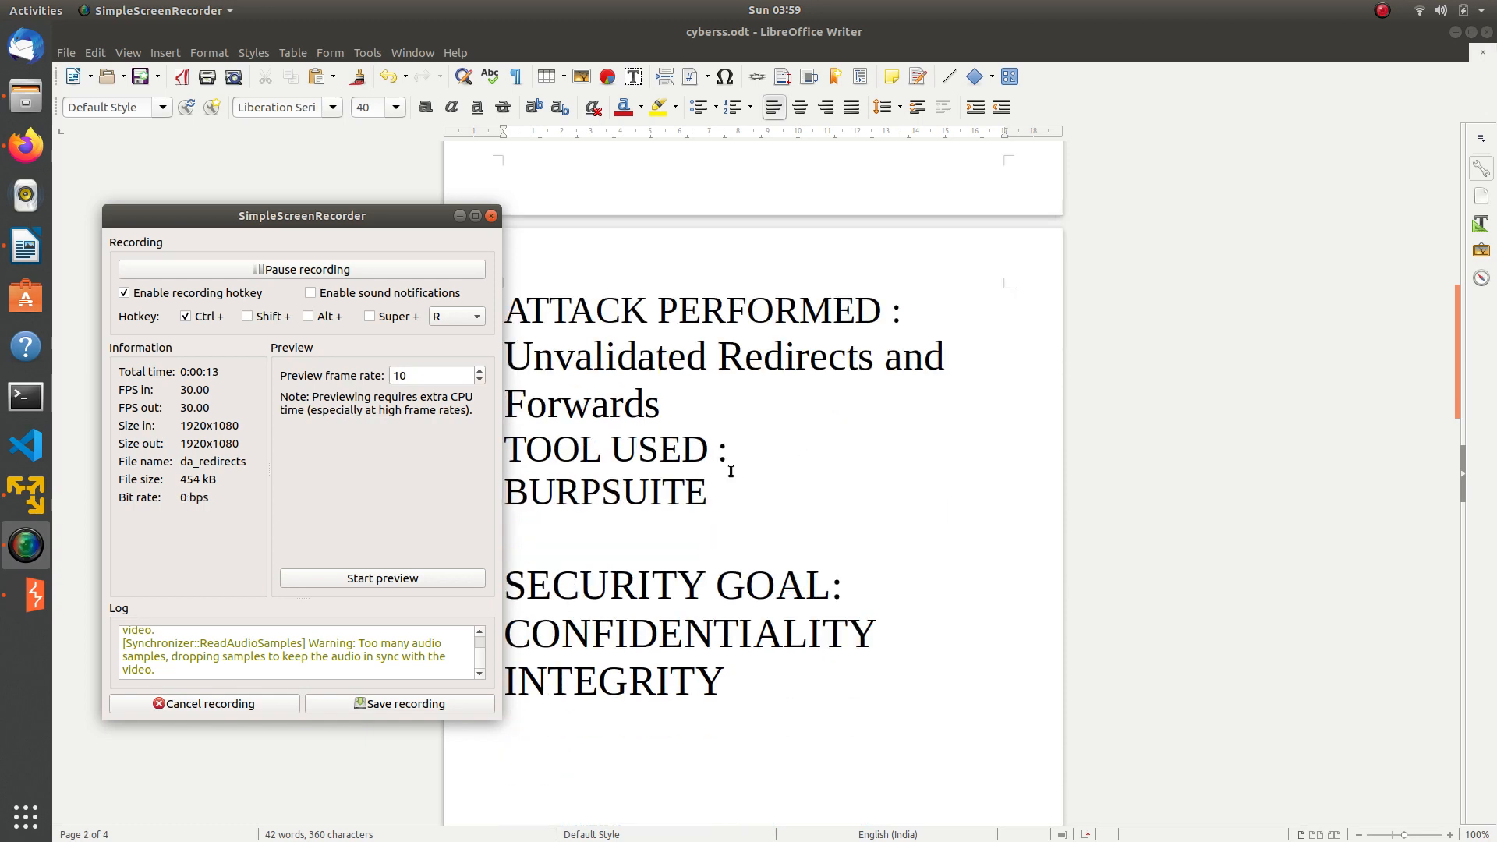
Review the attack notes in Writer, the XVWA redirect page in Firefox, and the virtual machine's network configuration in VMware Player
scroll(731, 472, down, 4)
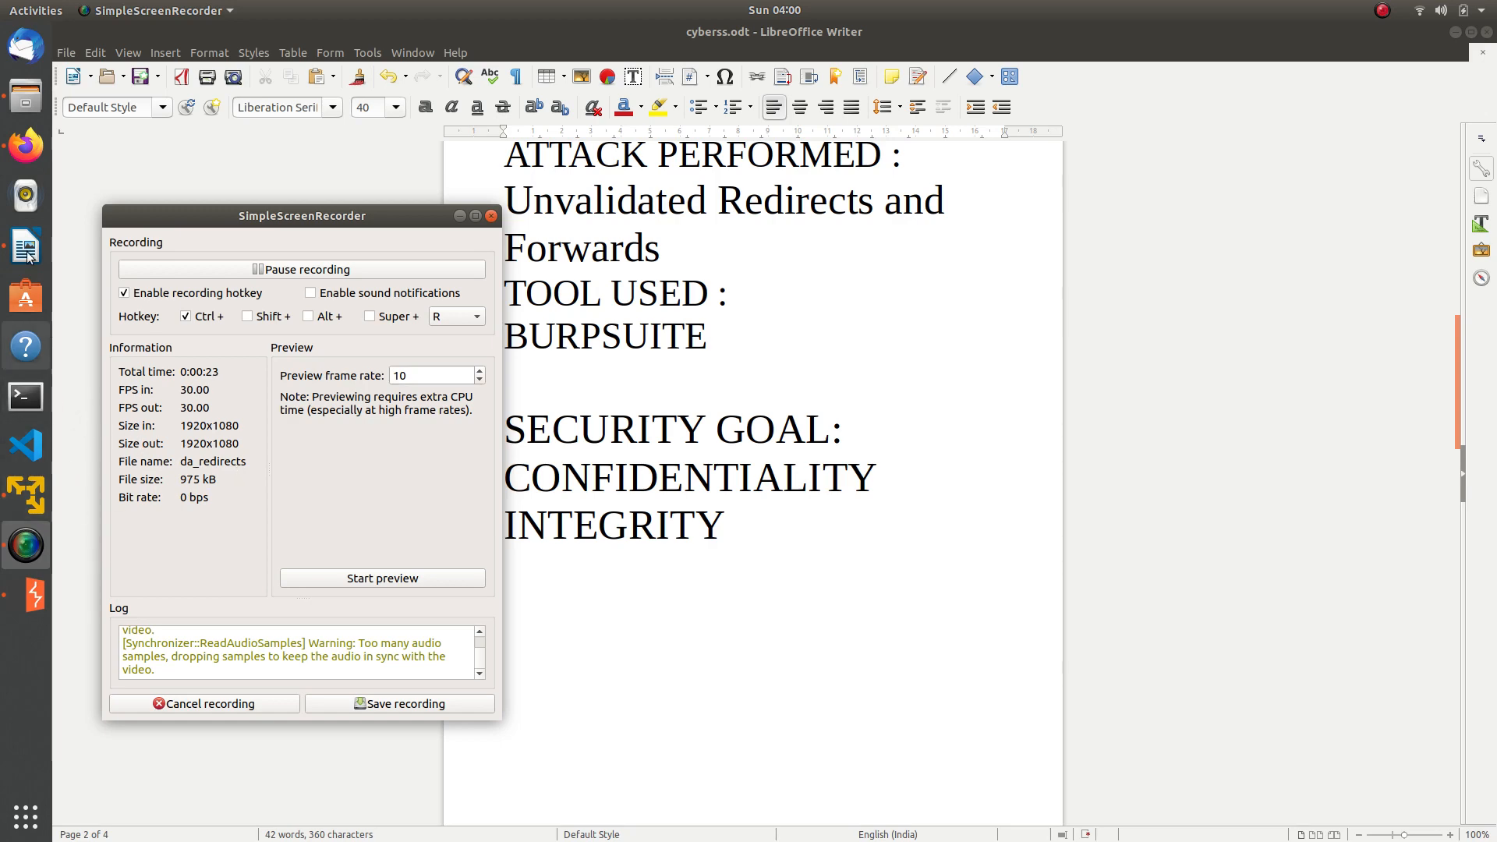
click(43, 151)
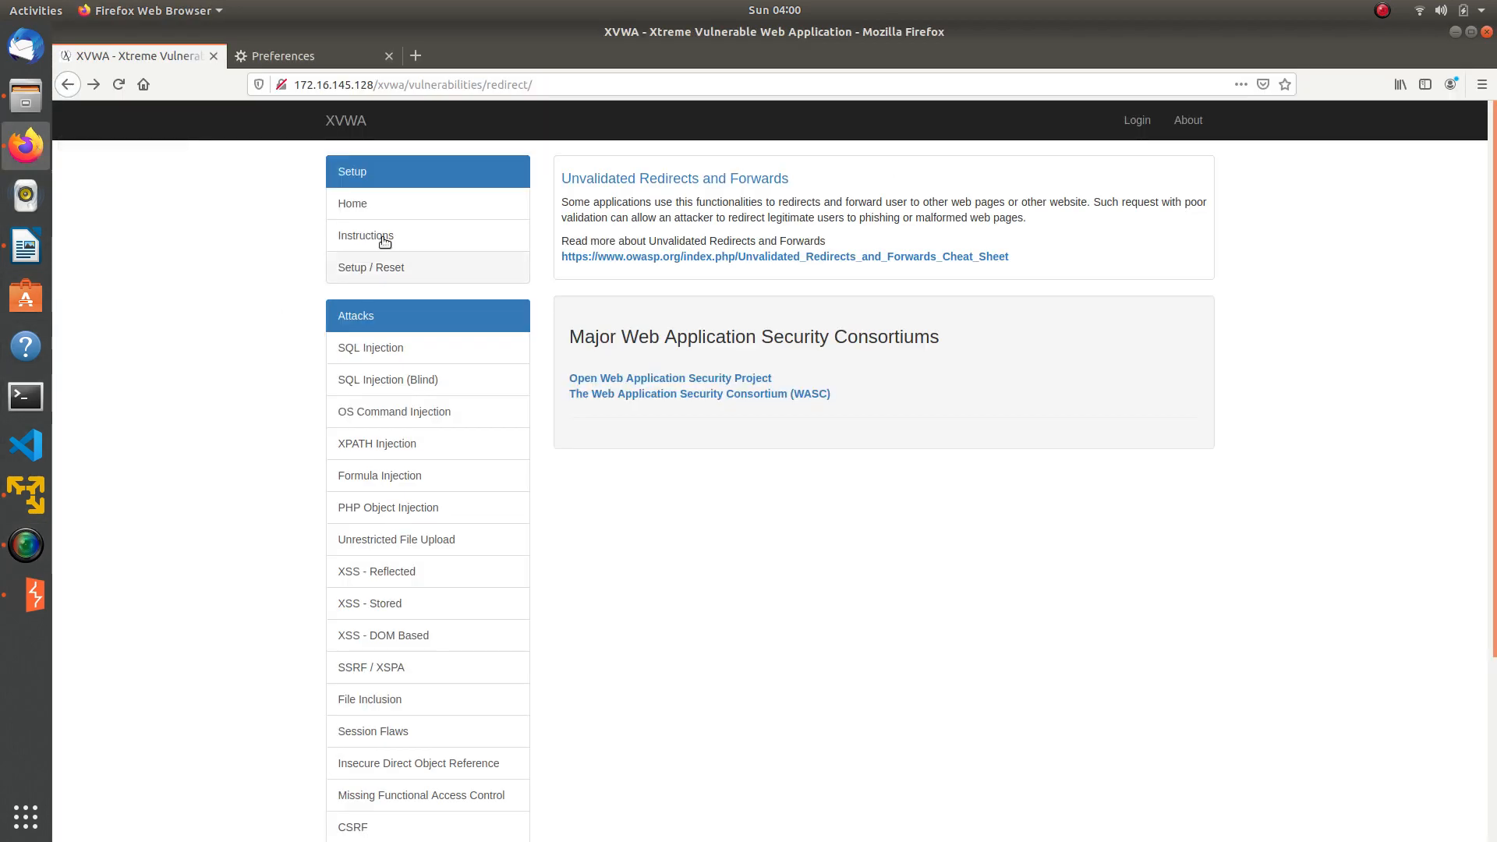
click(26, 495)
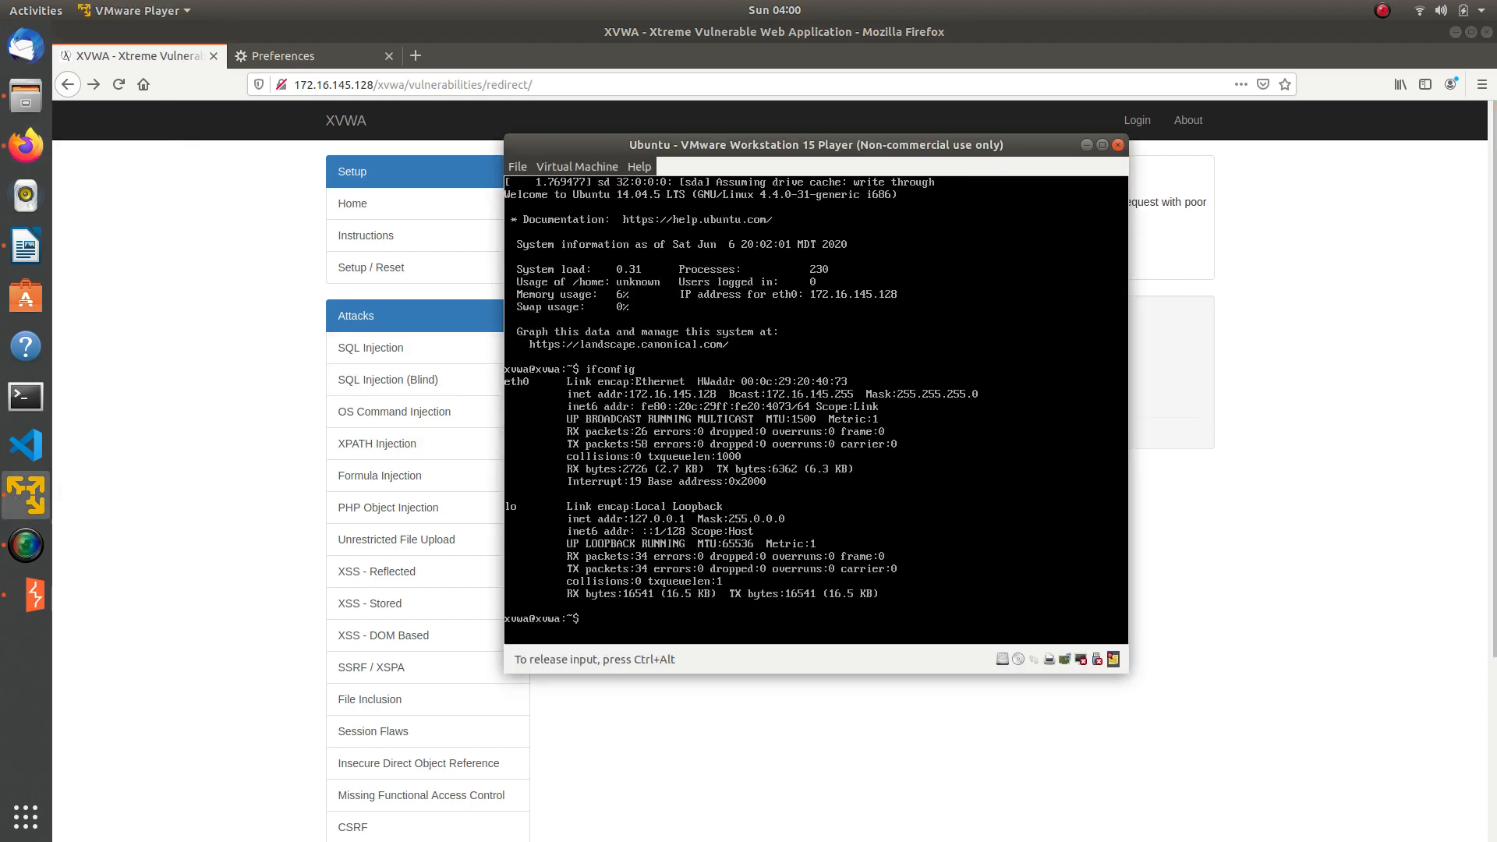
click(209, 382)
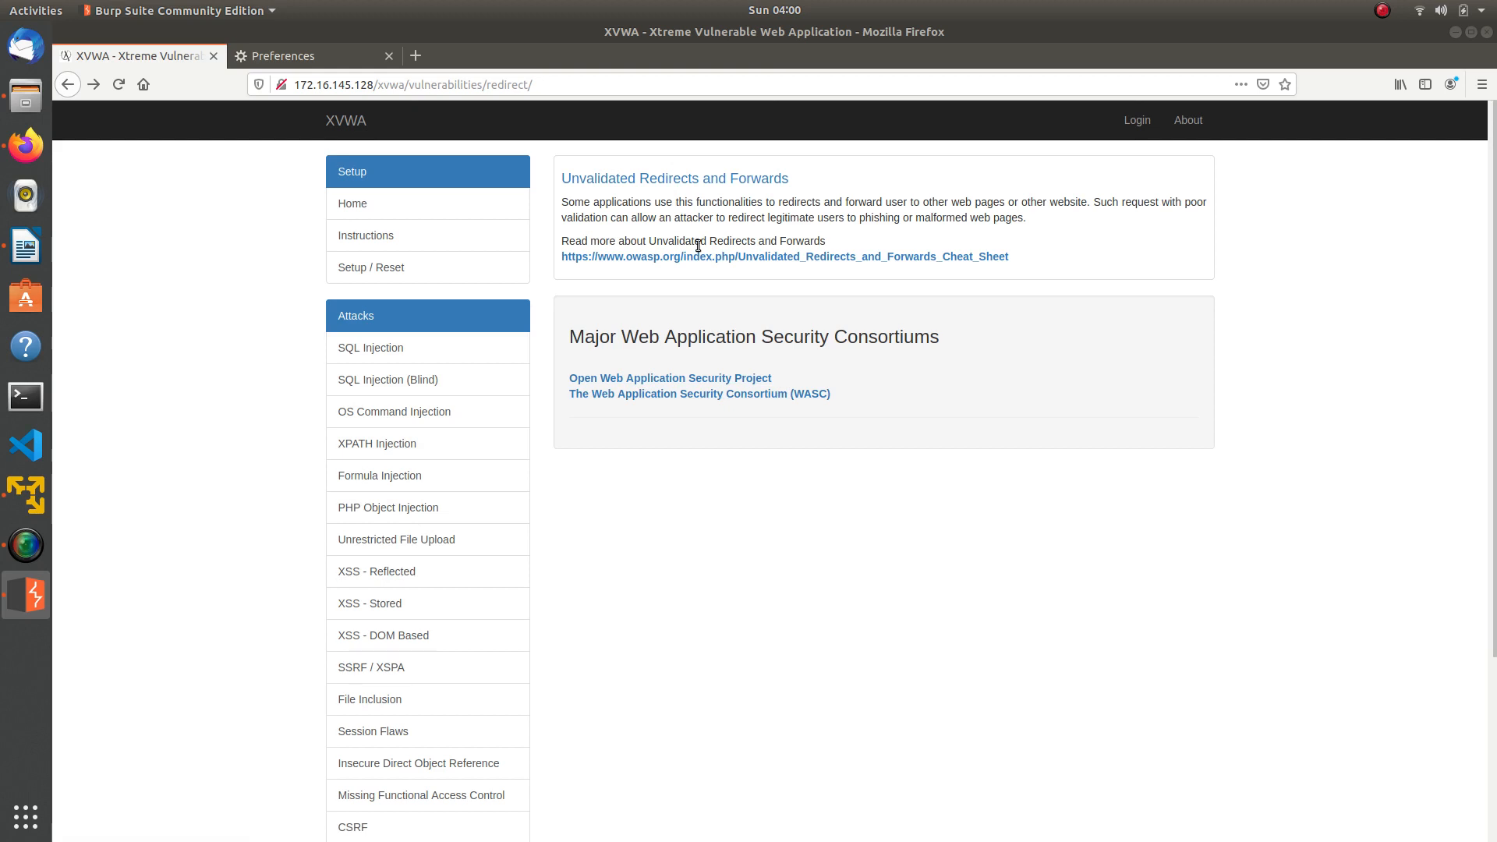
Switch to Burp Suite and forward the intercepted detectportal.firefox.com requests to empty the queue
click(3, 605)
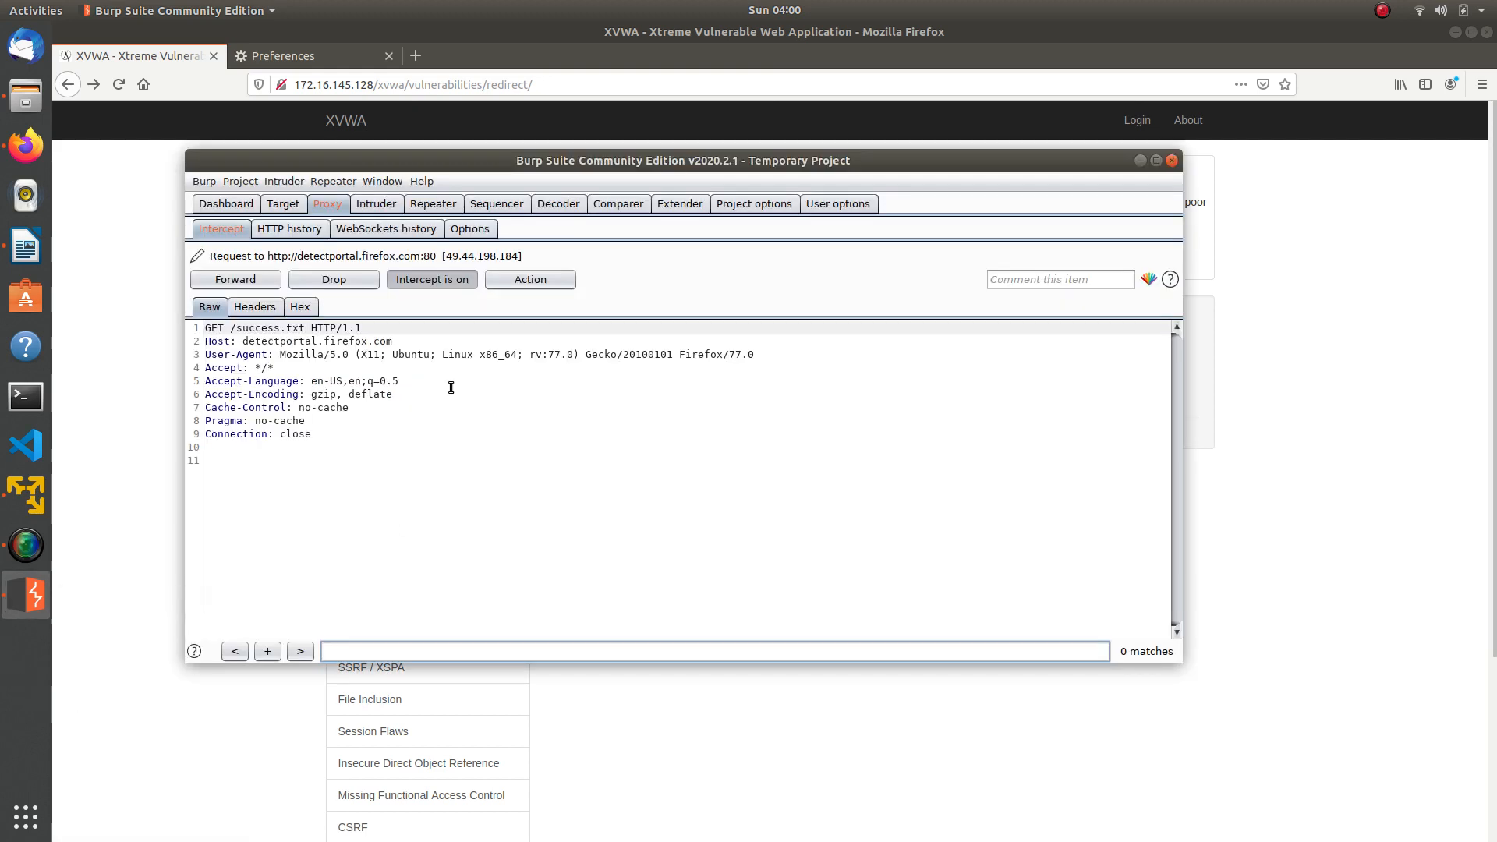
click(262, 285)
click(267, 282)
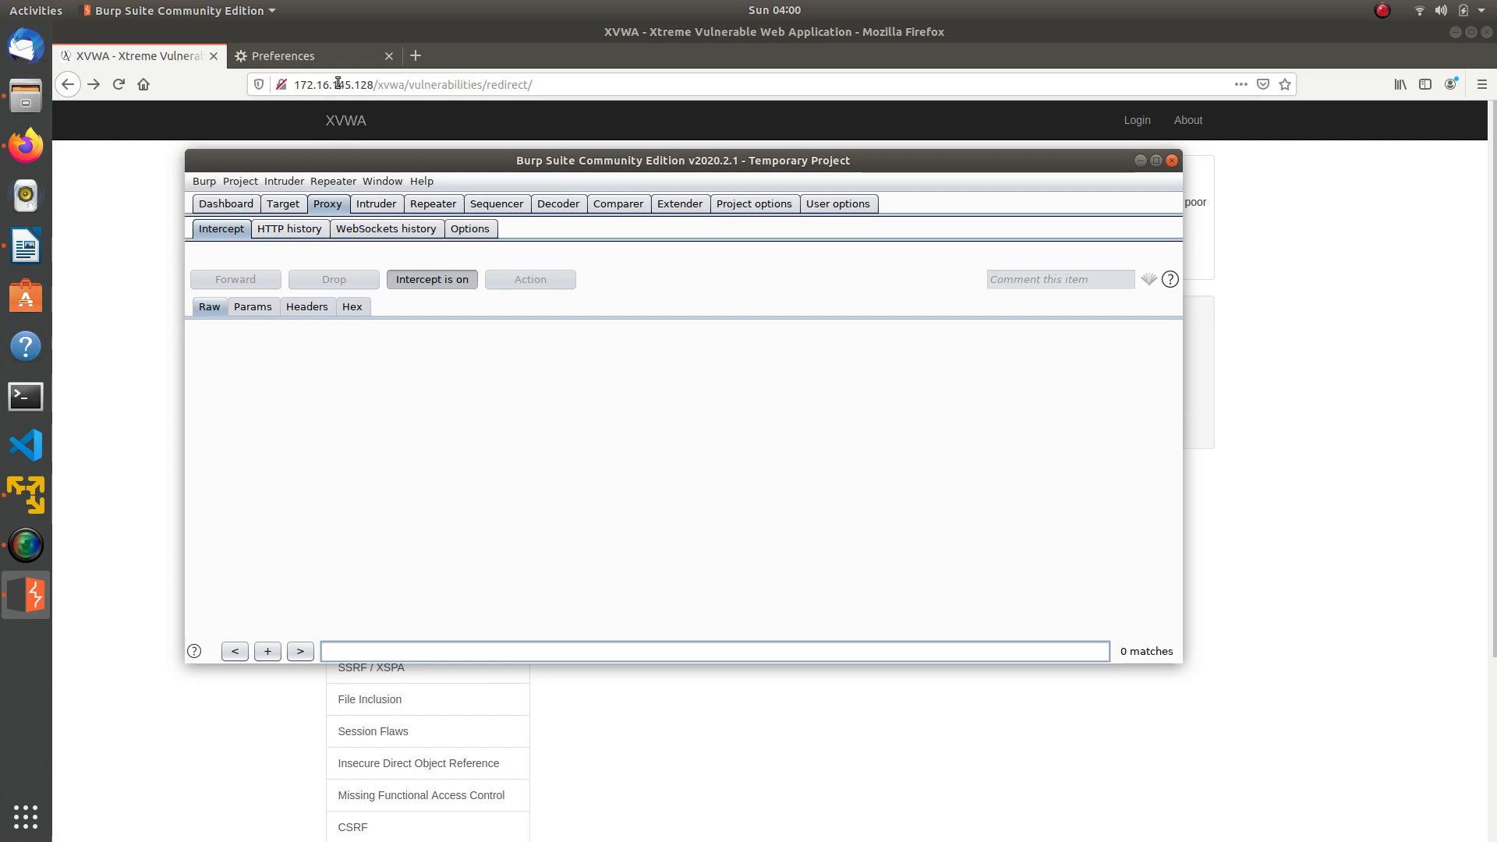
Check in Firefox's connection settings that the manual HTTP proxy is 127.0.0.1 on port 8080, then accept the settings
click(304, 56)
click(675, 778)
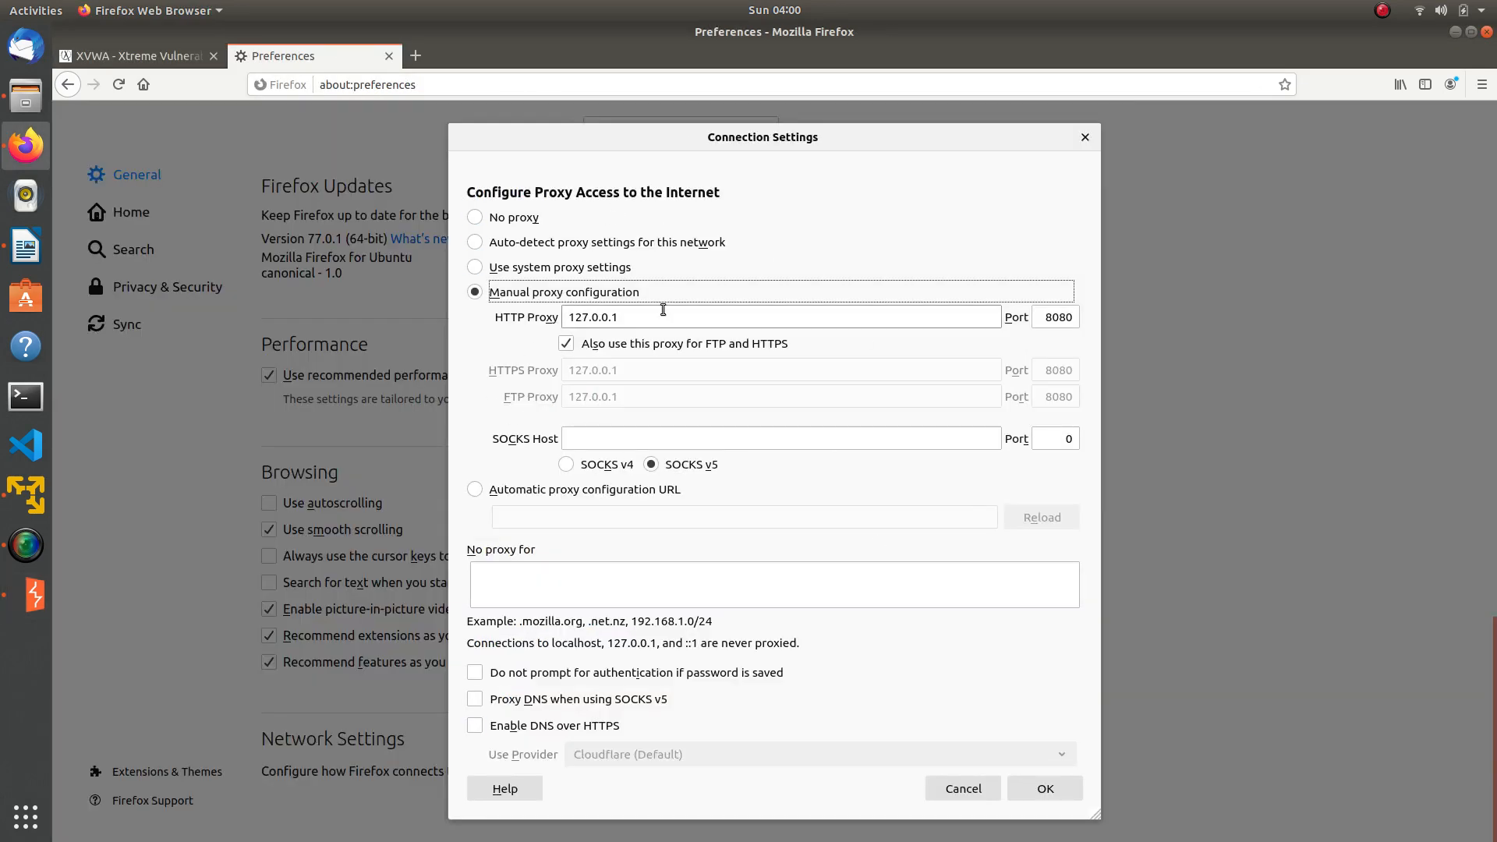
click(1039, 786)
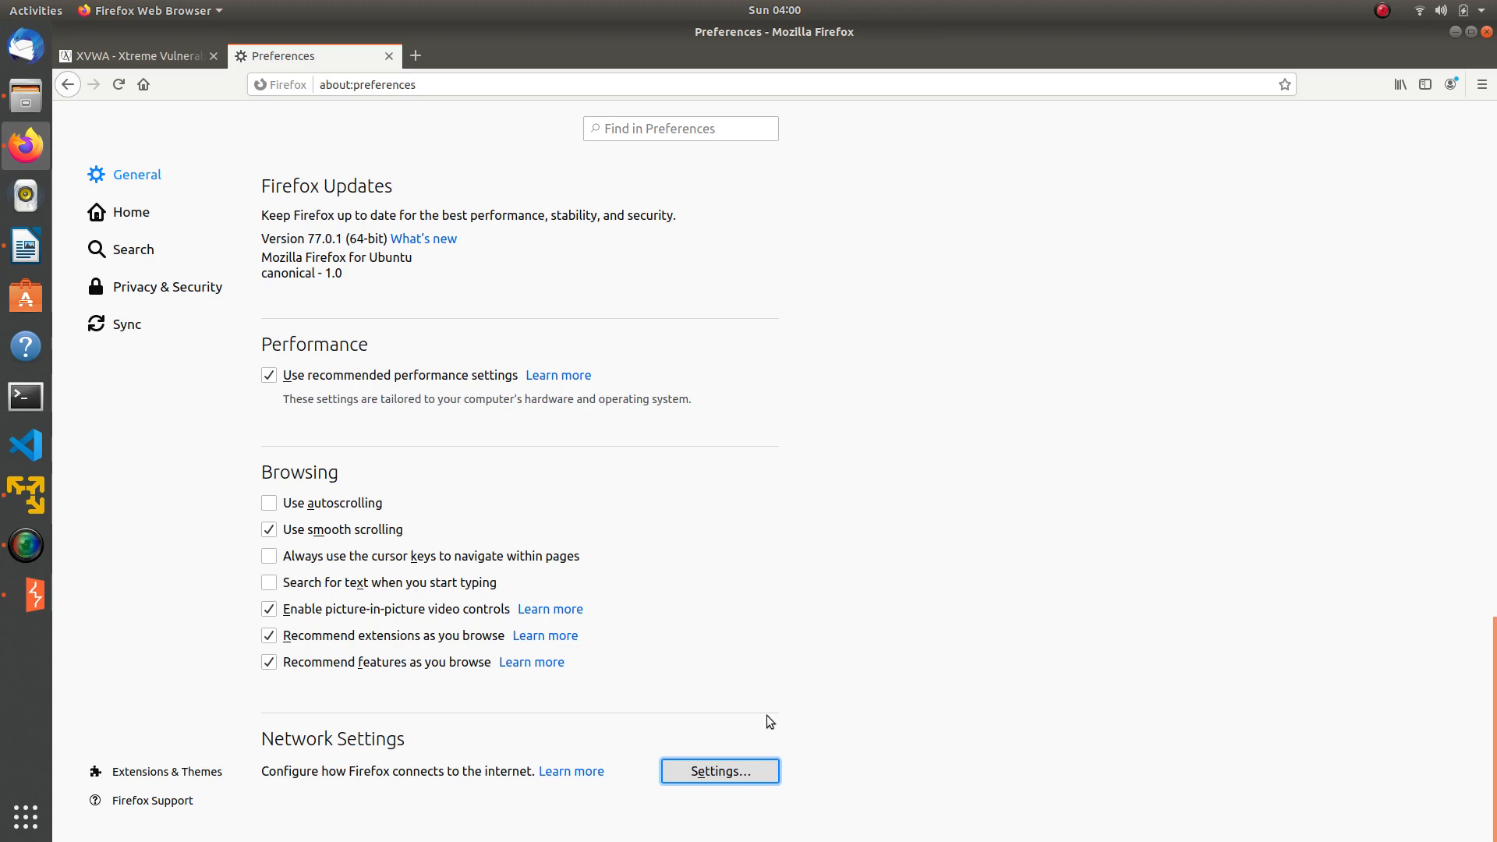
click(718, 772)
click(1041, 792)
click(39, 606)
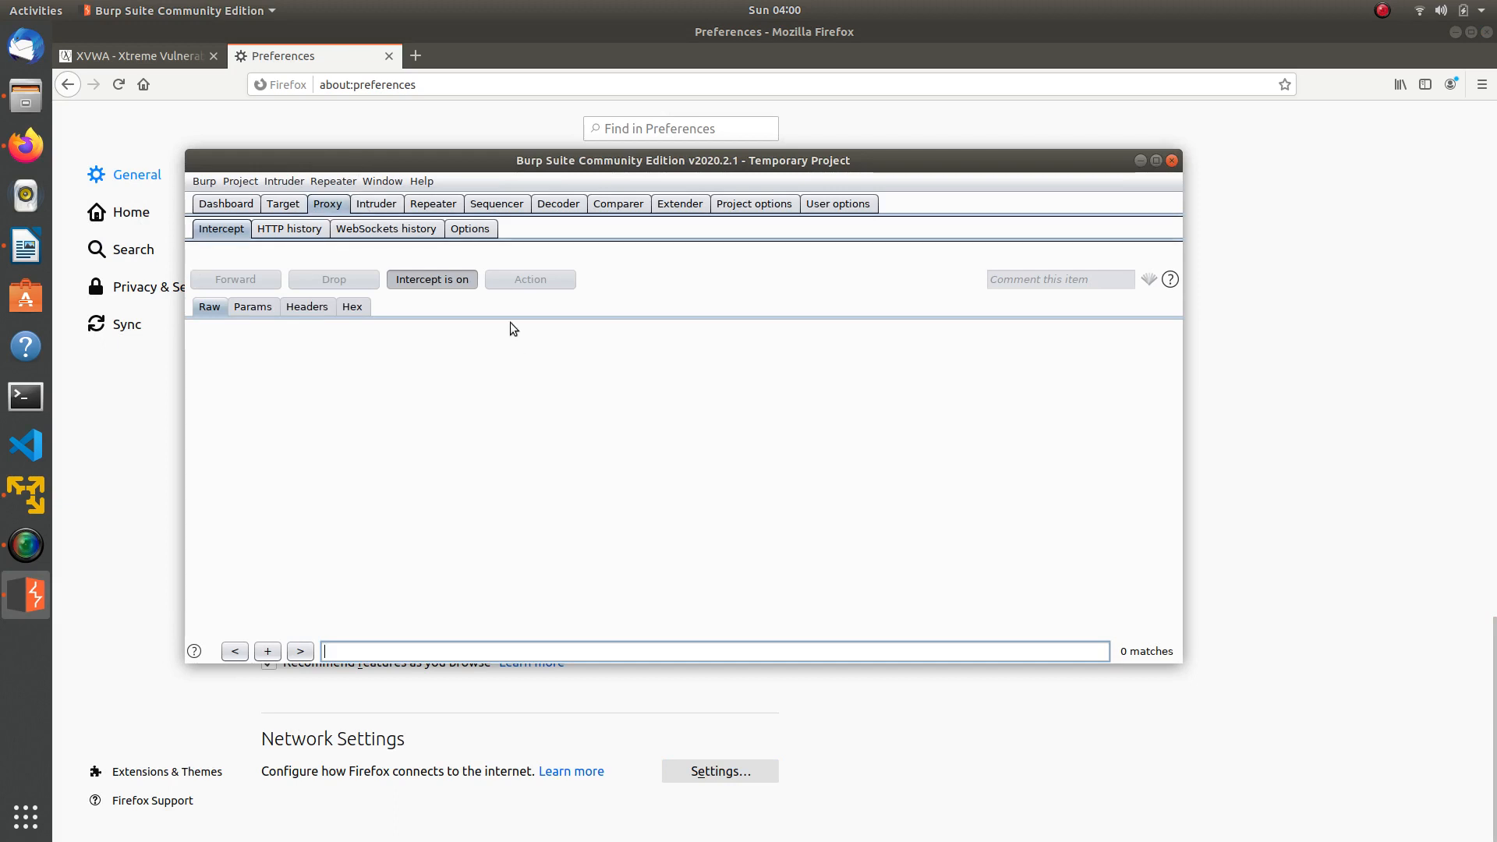
click(172, 56)
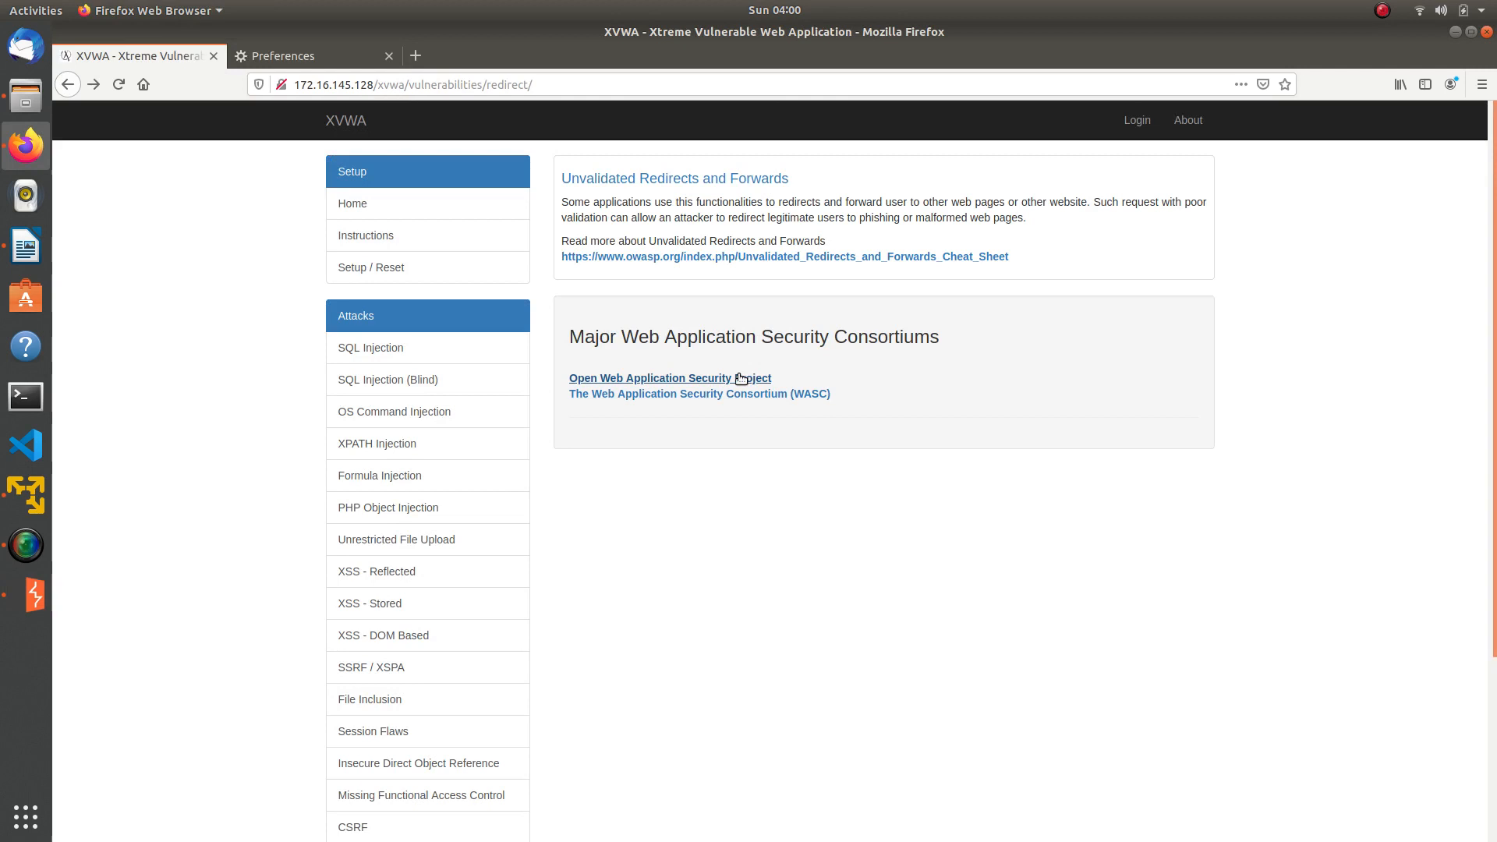
click(689, 379)
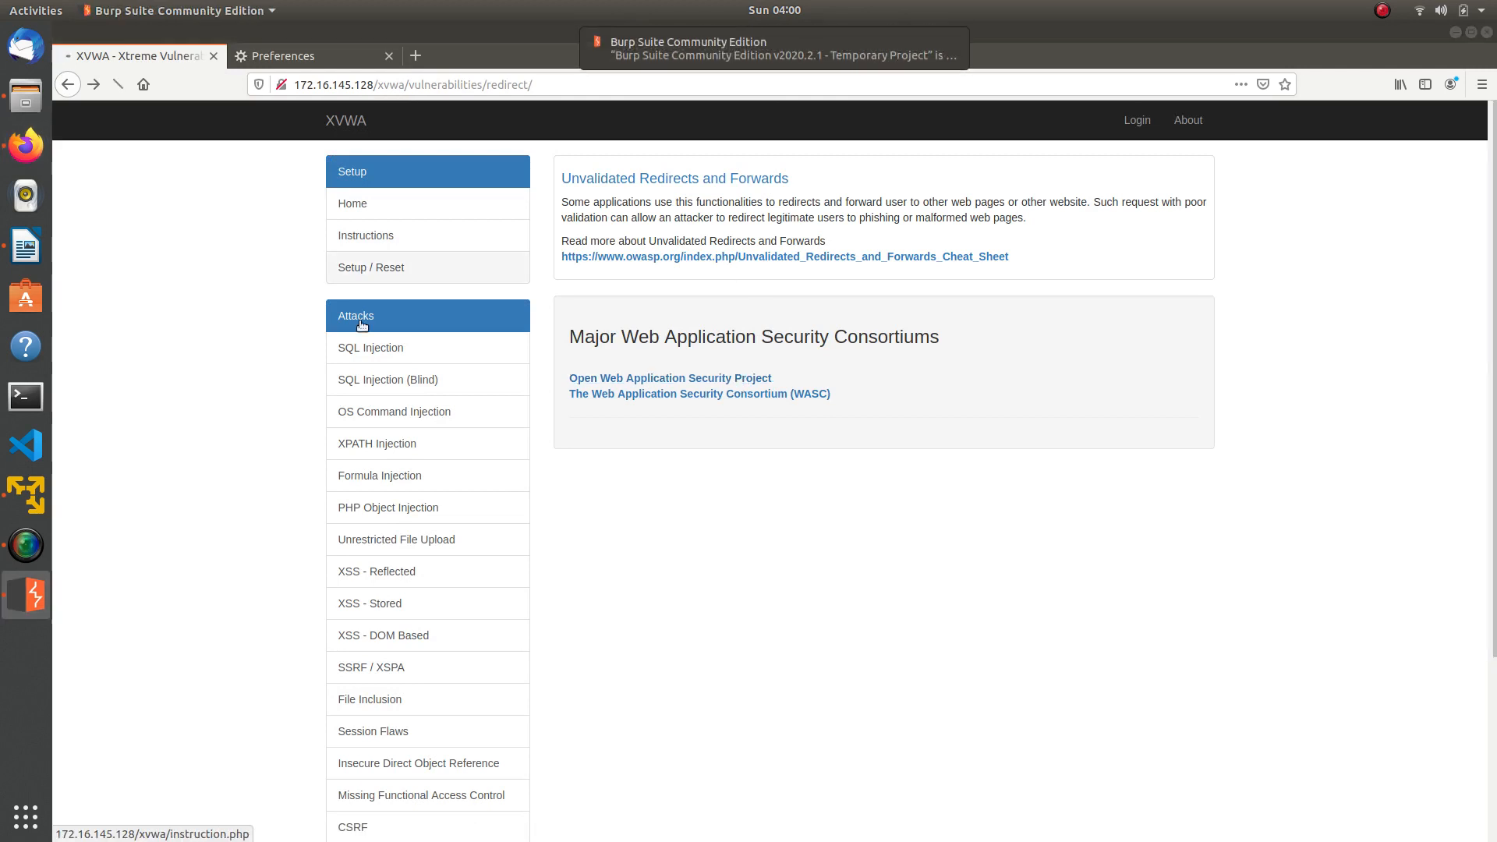
click(14, 605)
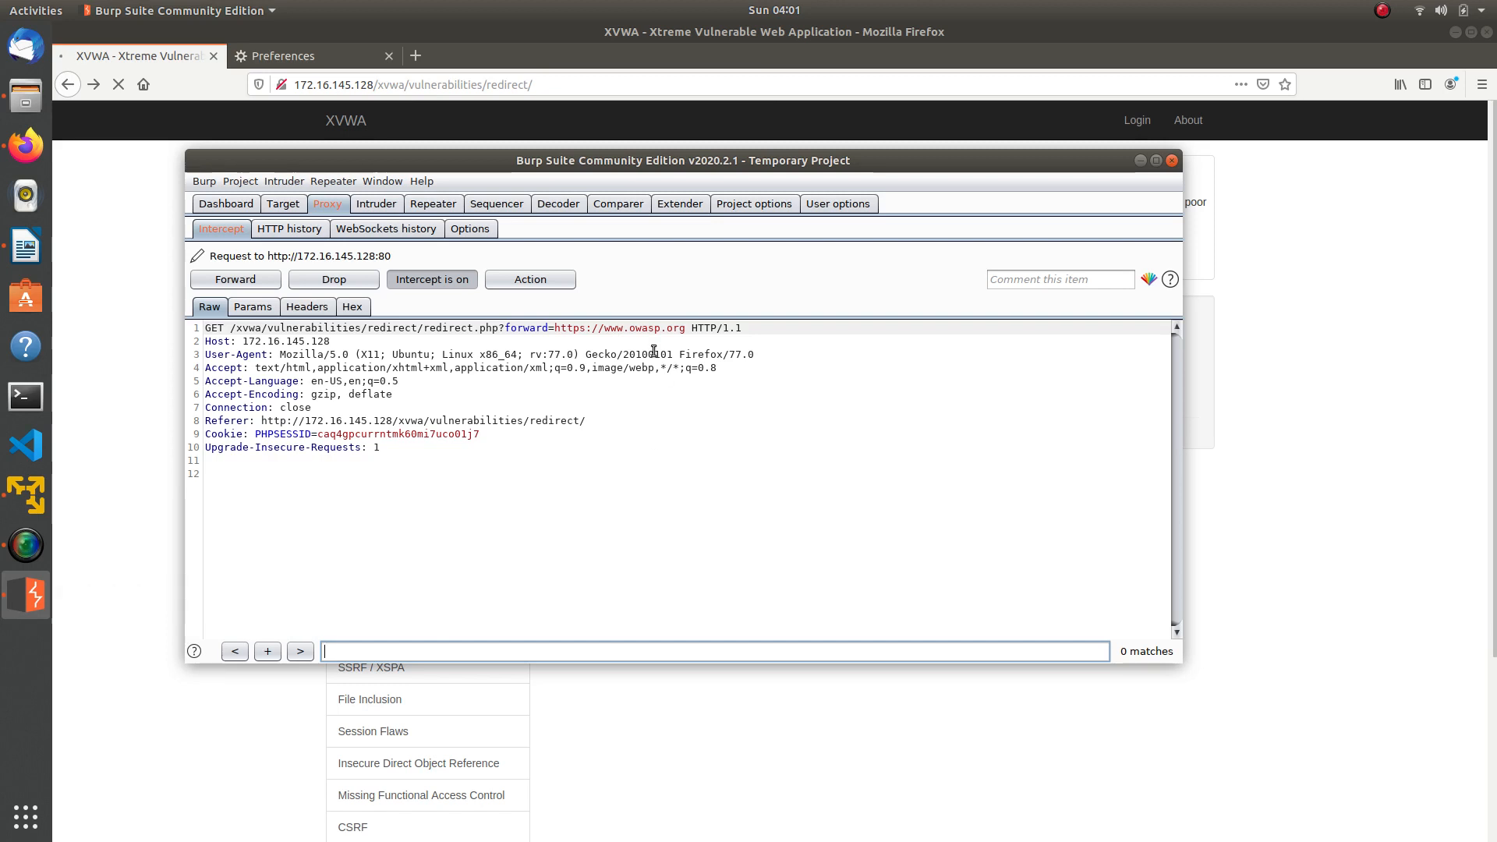
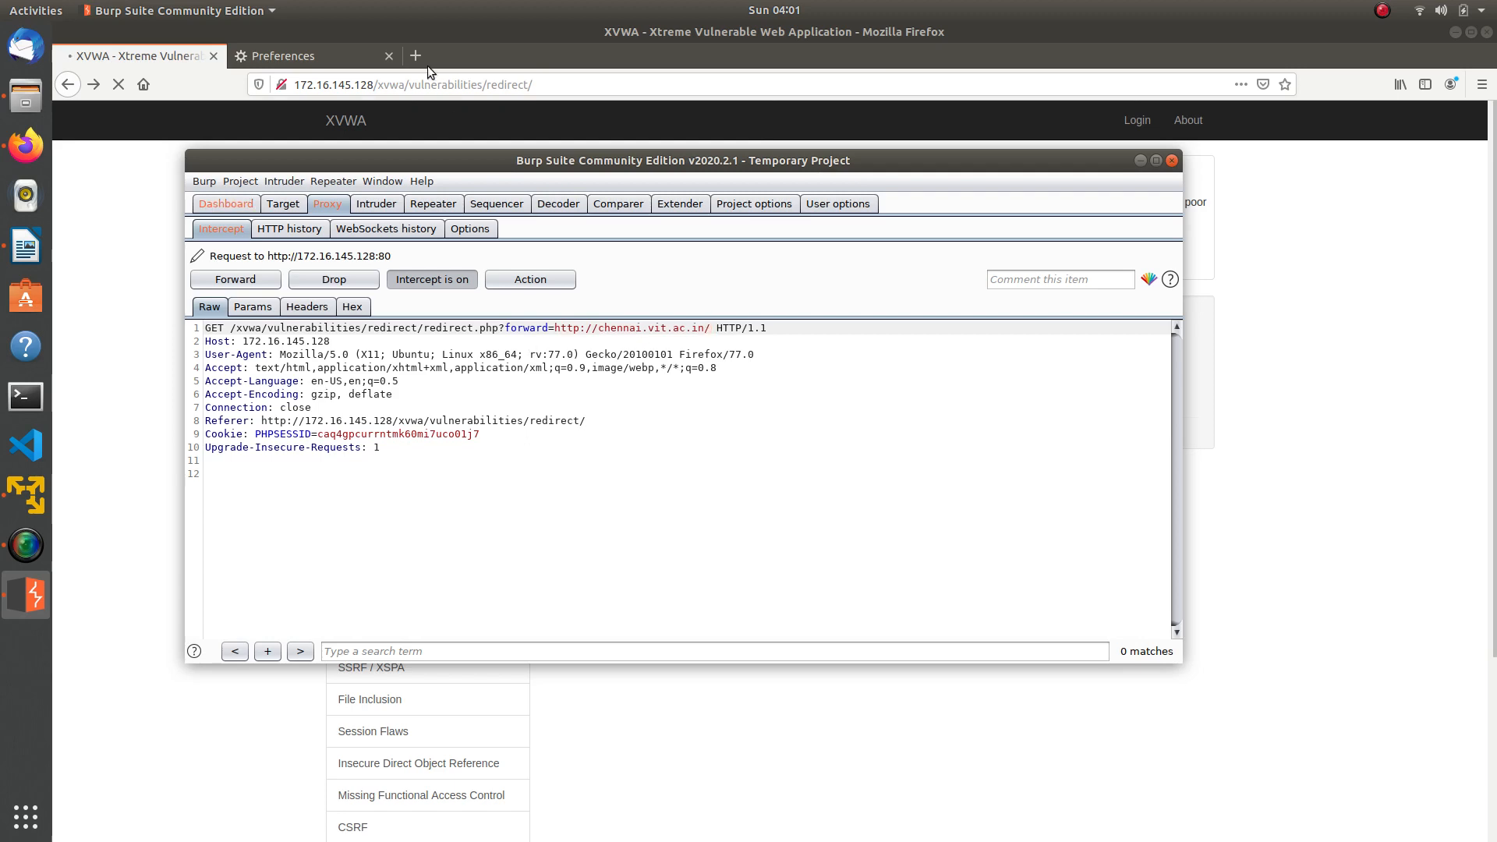
click(429, 66)
text(http://chennai.vit.ac.in/)
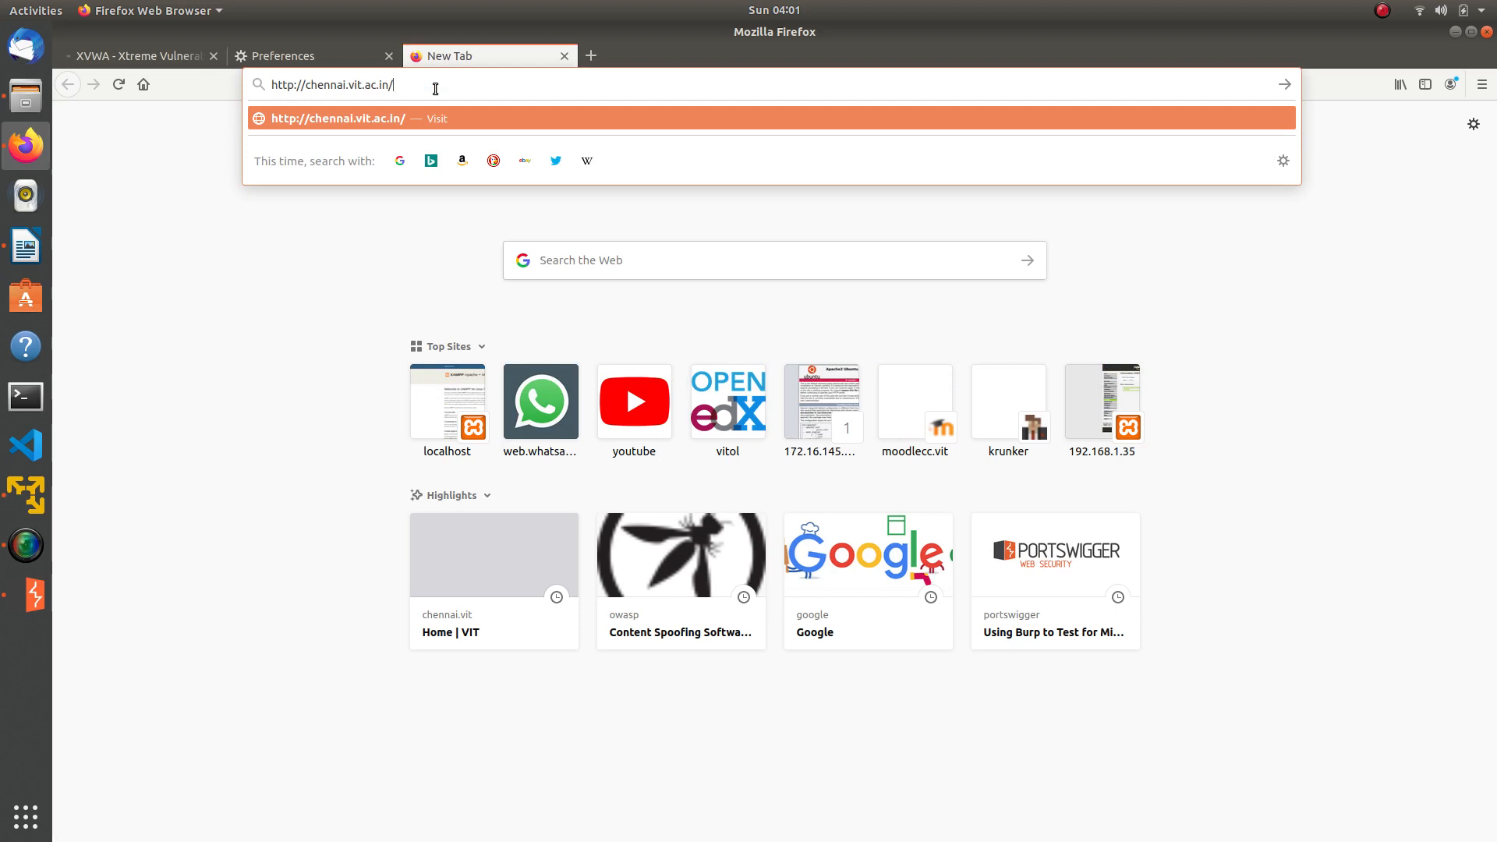
key(Return)
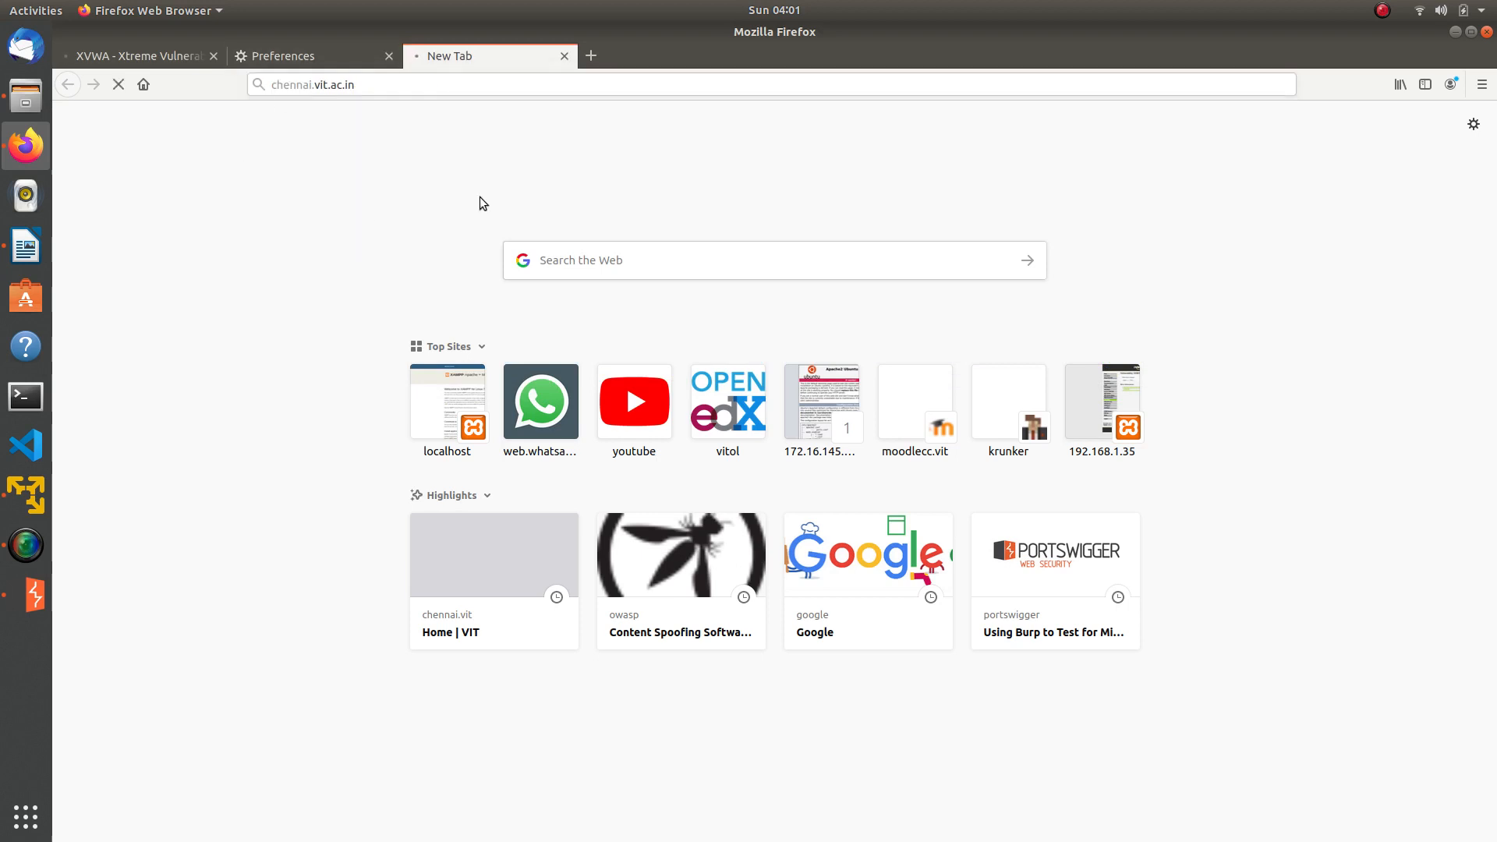
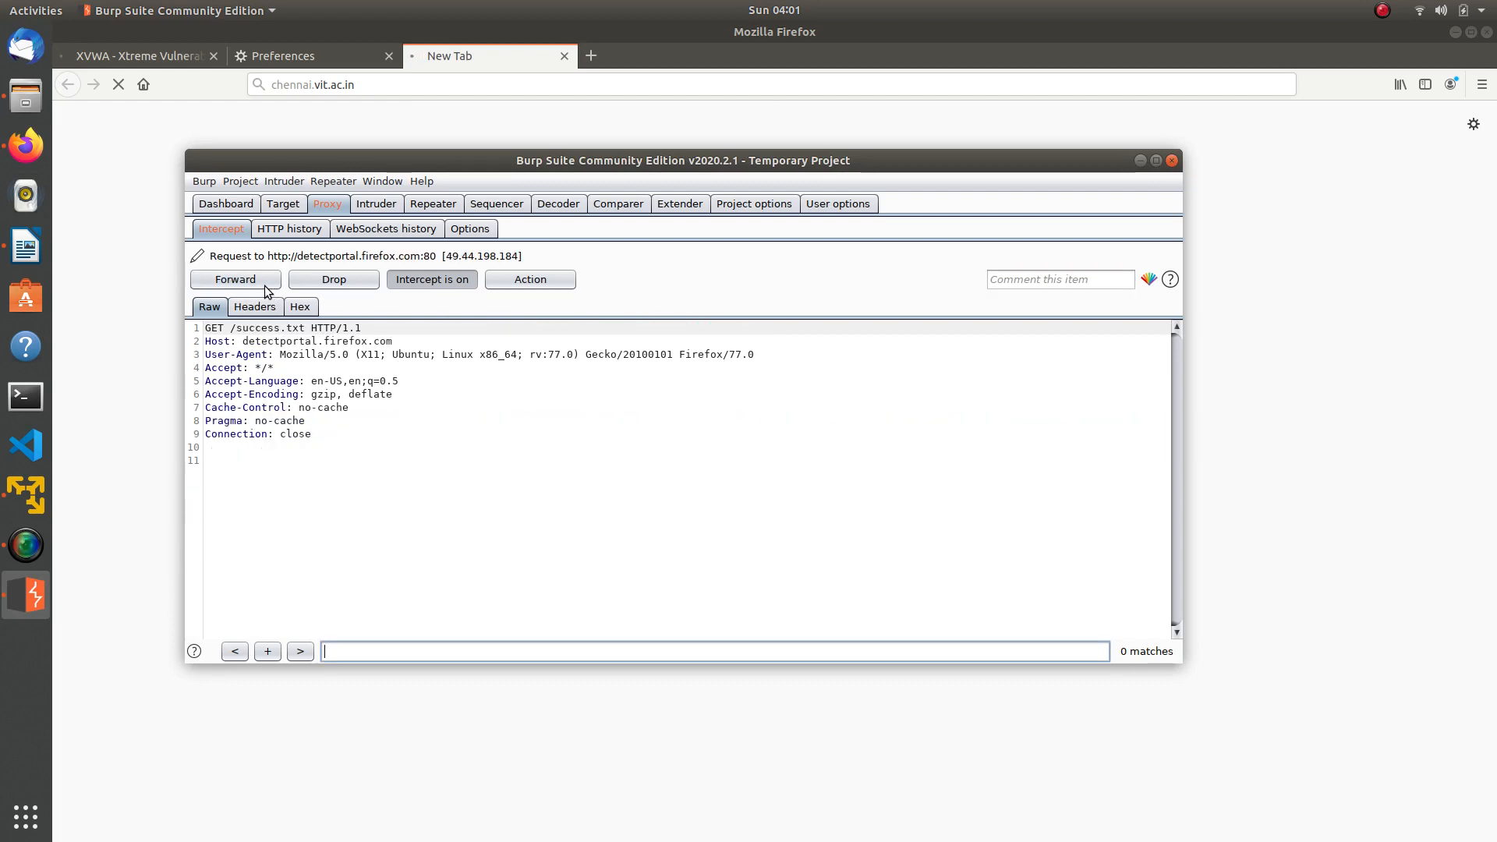
click(265, 289)
click(265, 288)
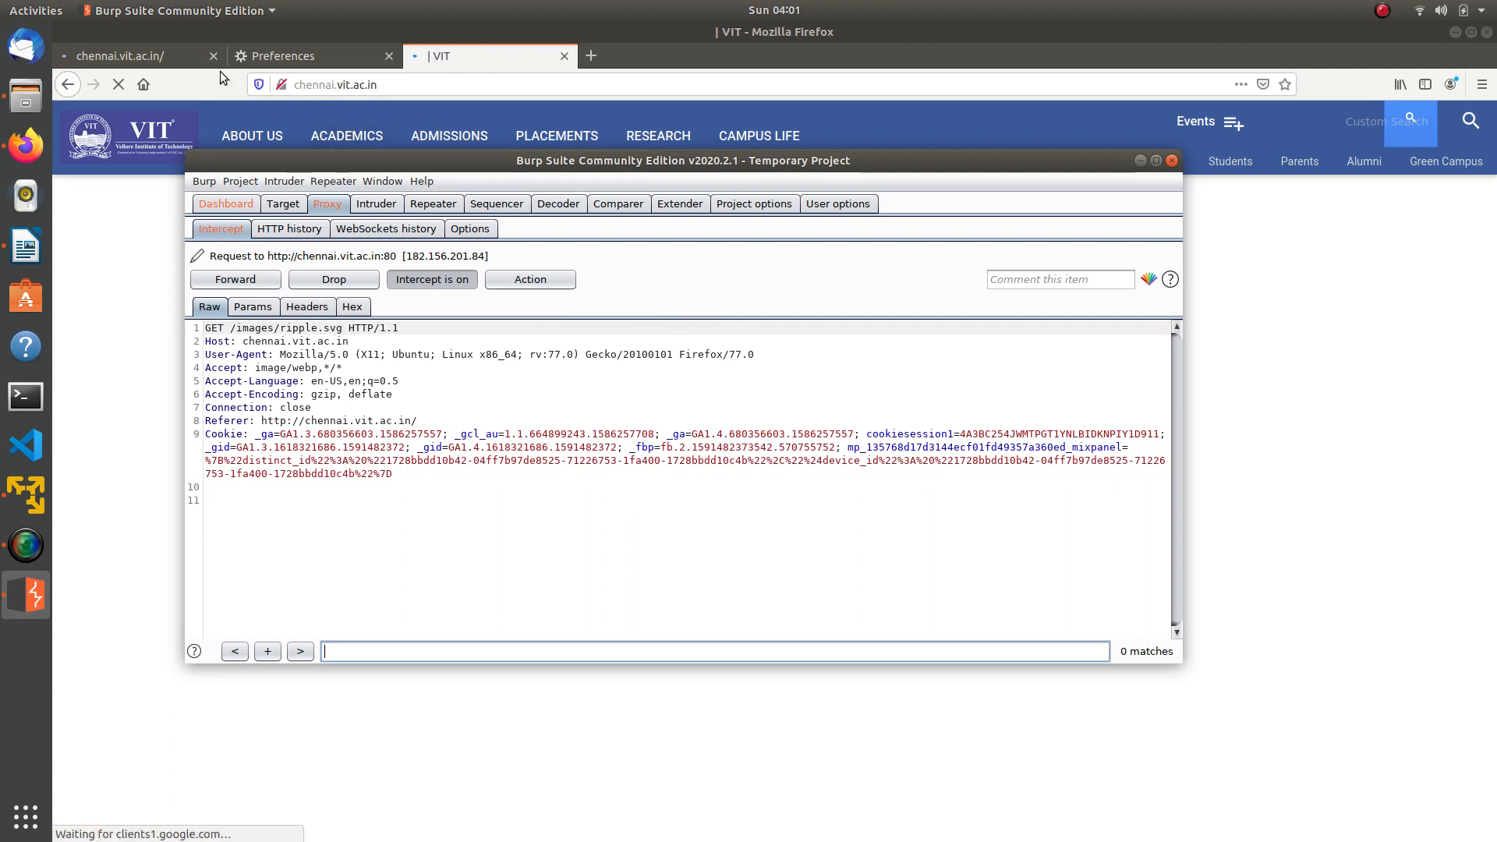
Turn off interception in Burp Suite and return the first Firefox tab to the XVWA Unvalidated Redirects and Forwards page
click(176, 53)
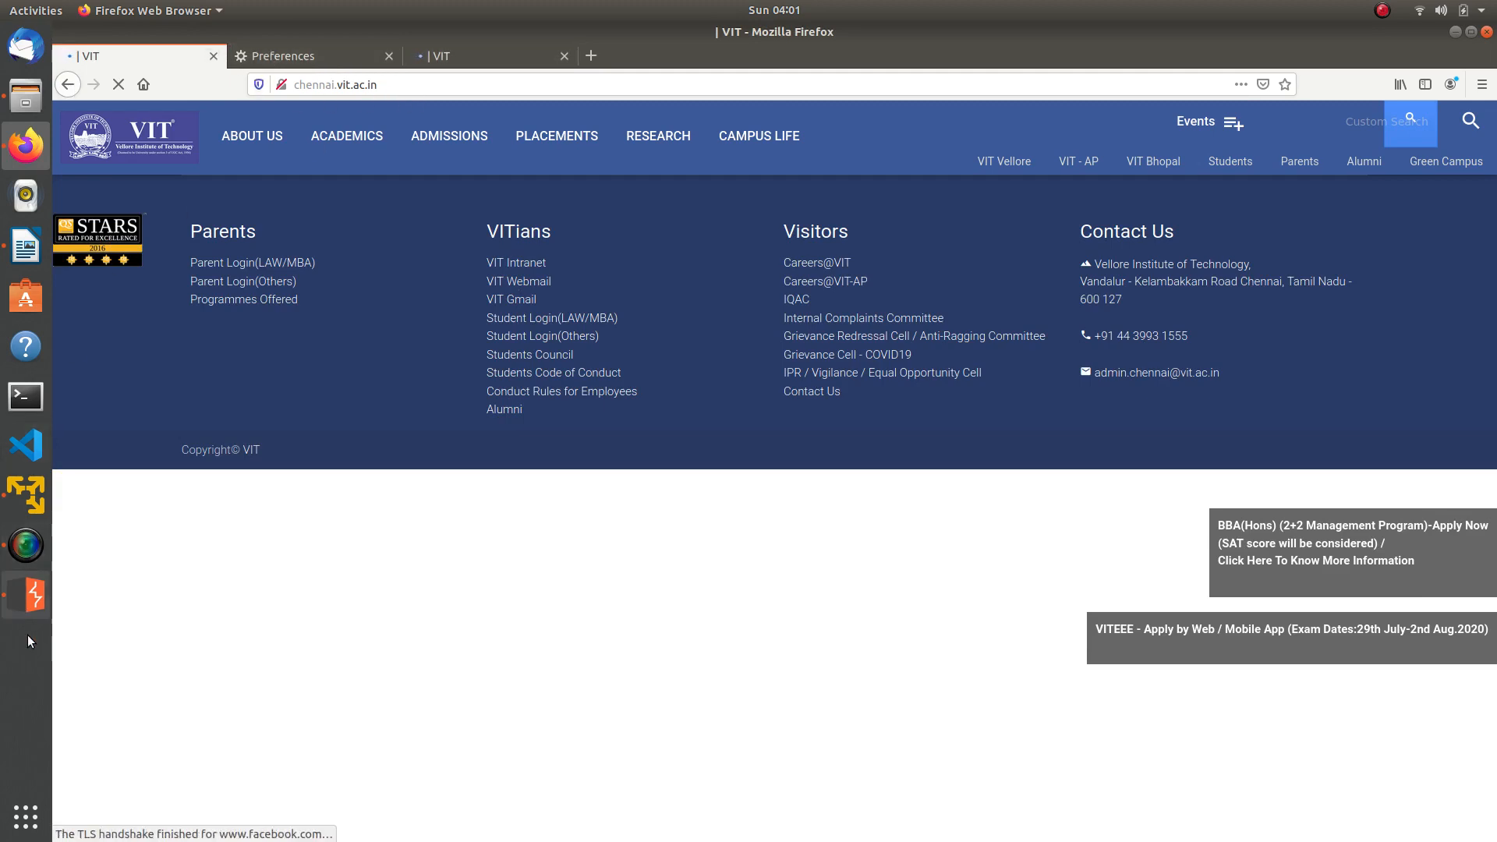
click(25, 597)
click(409, 279)
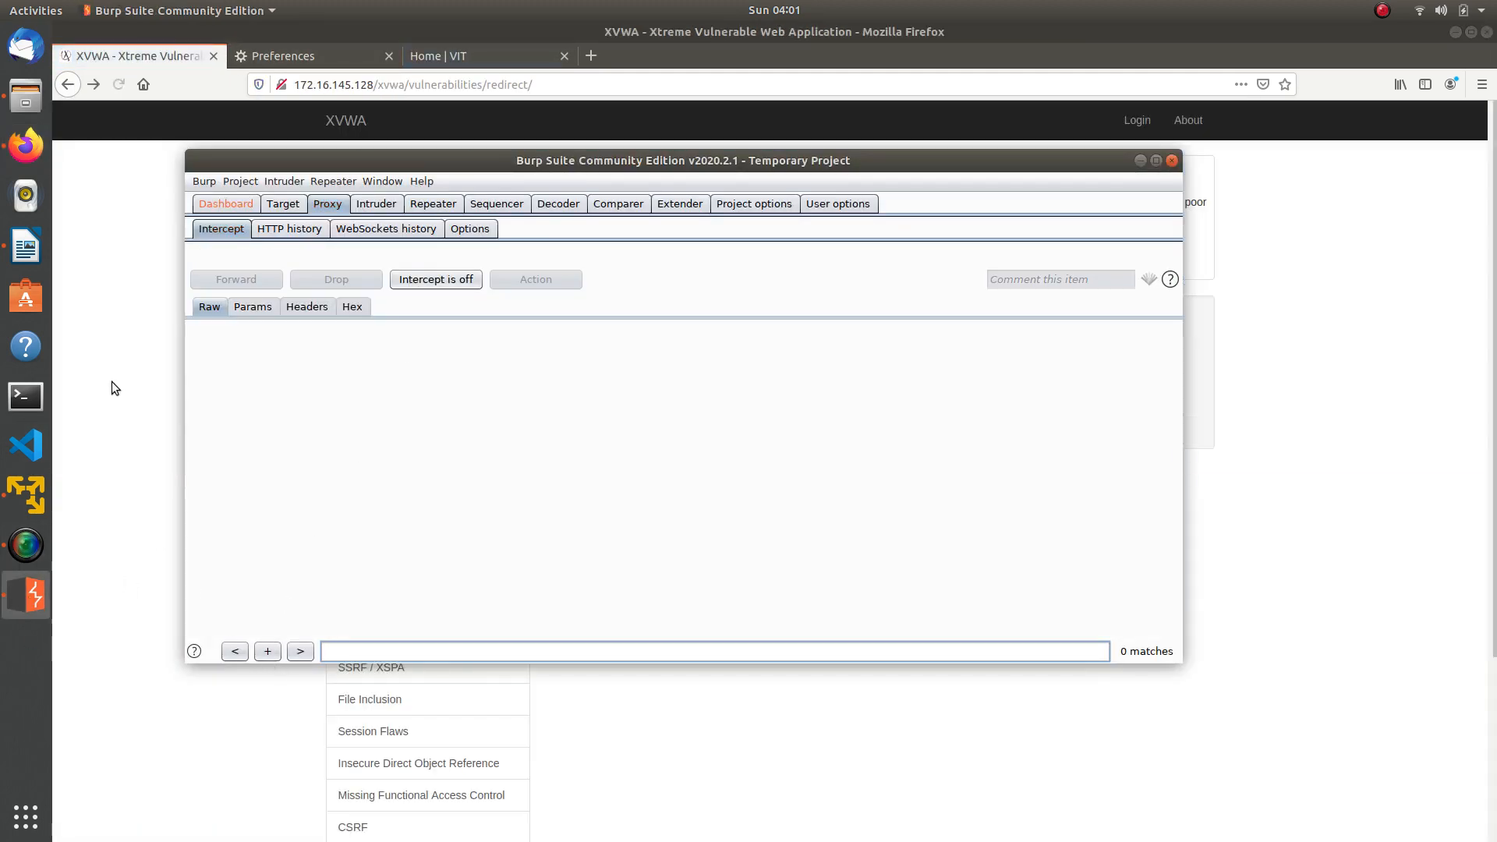
click(111, 381)
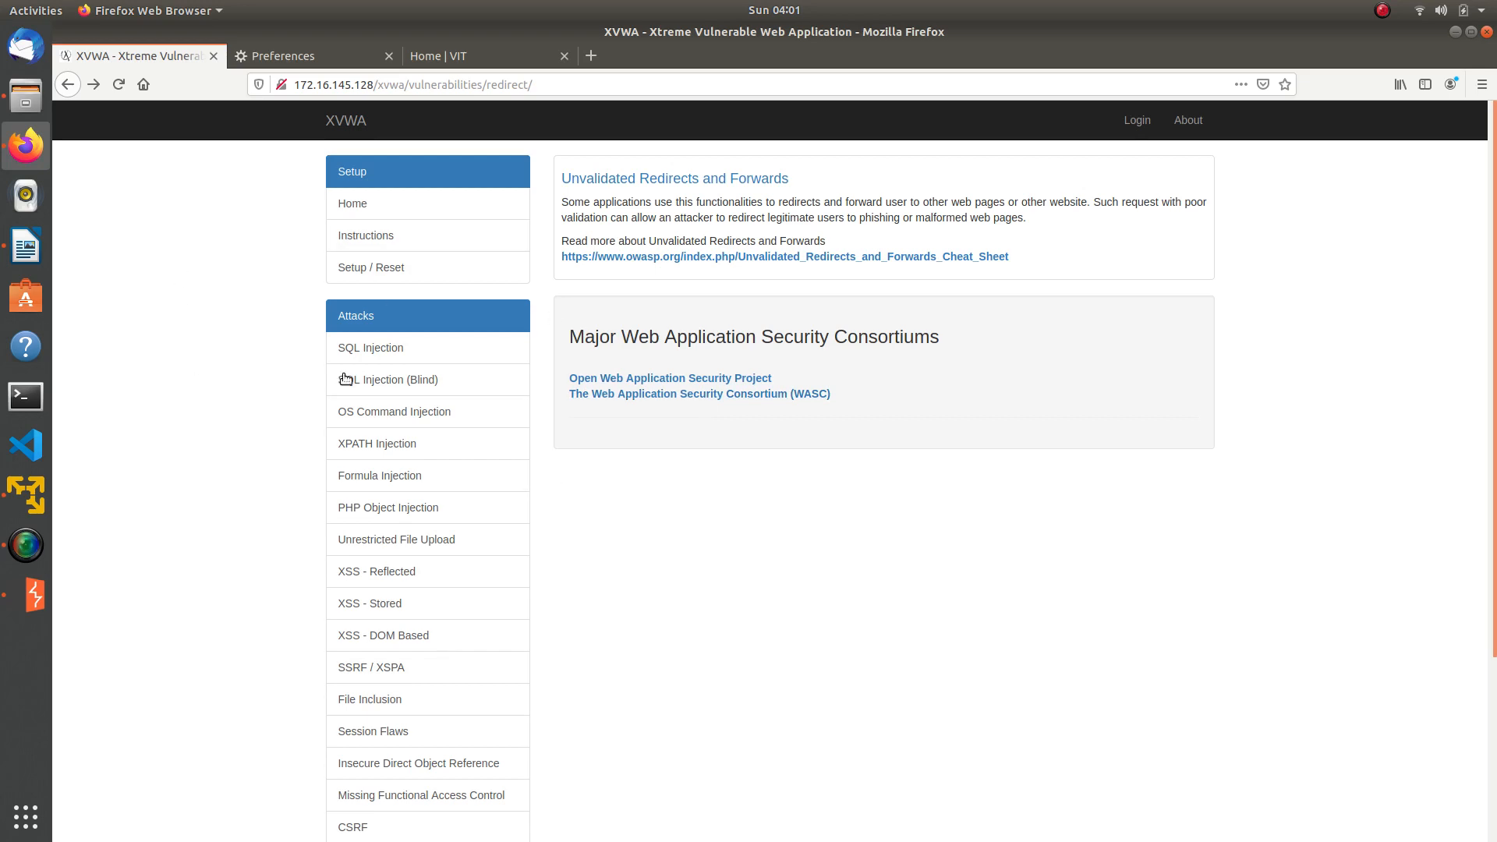
Select the full address of the VIT home page in its tab and return to the XVWA tab
click(480, 58)
drag(294, 84, 328, 85)
key(ctrl+a)
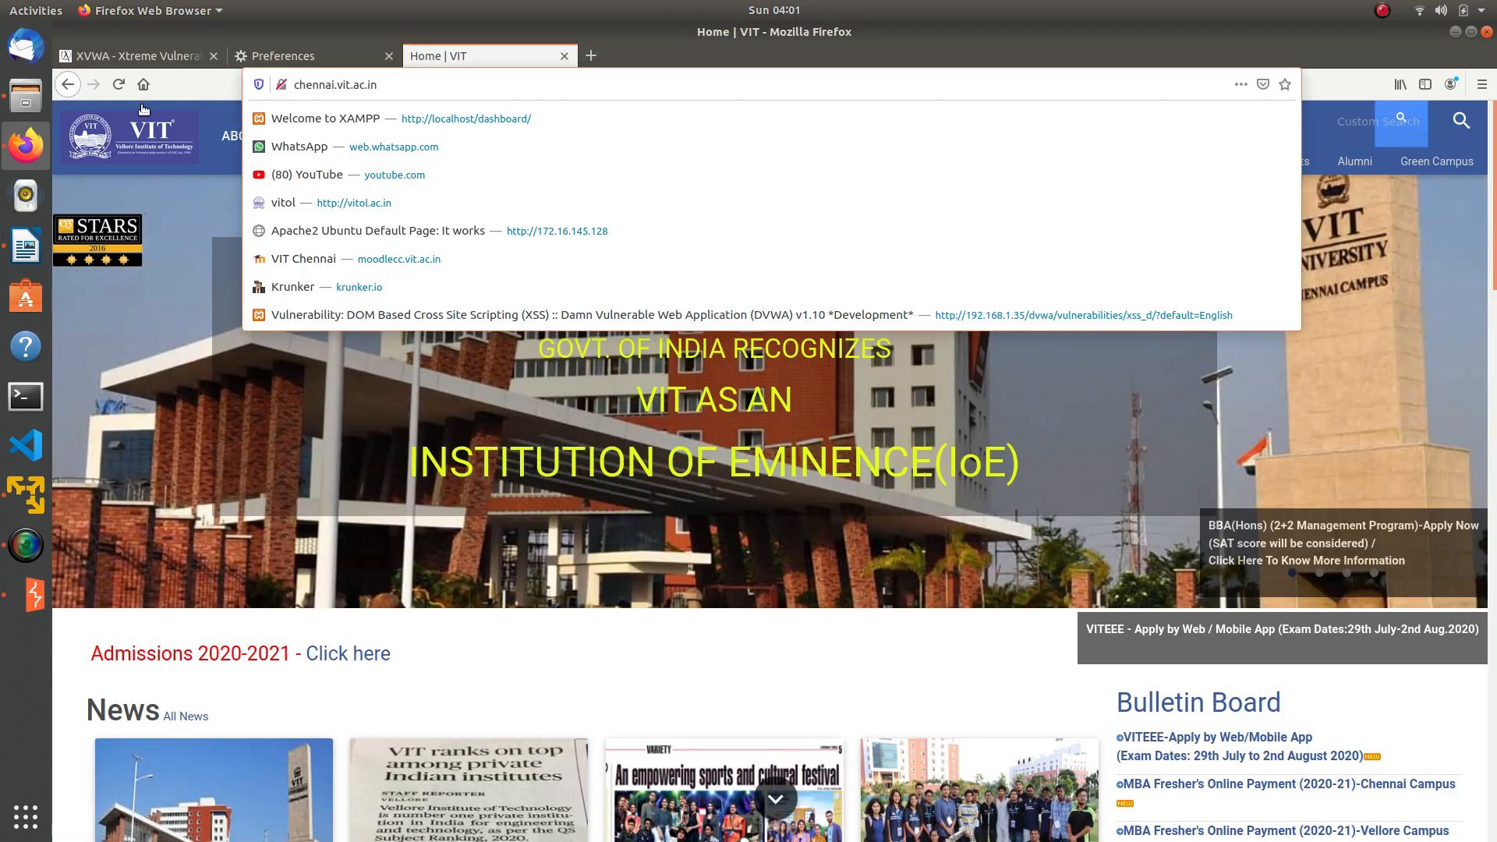
click(142, 57)
click(26, 595)
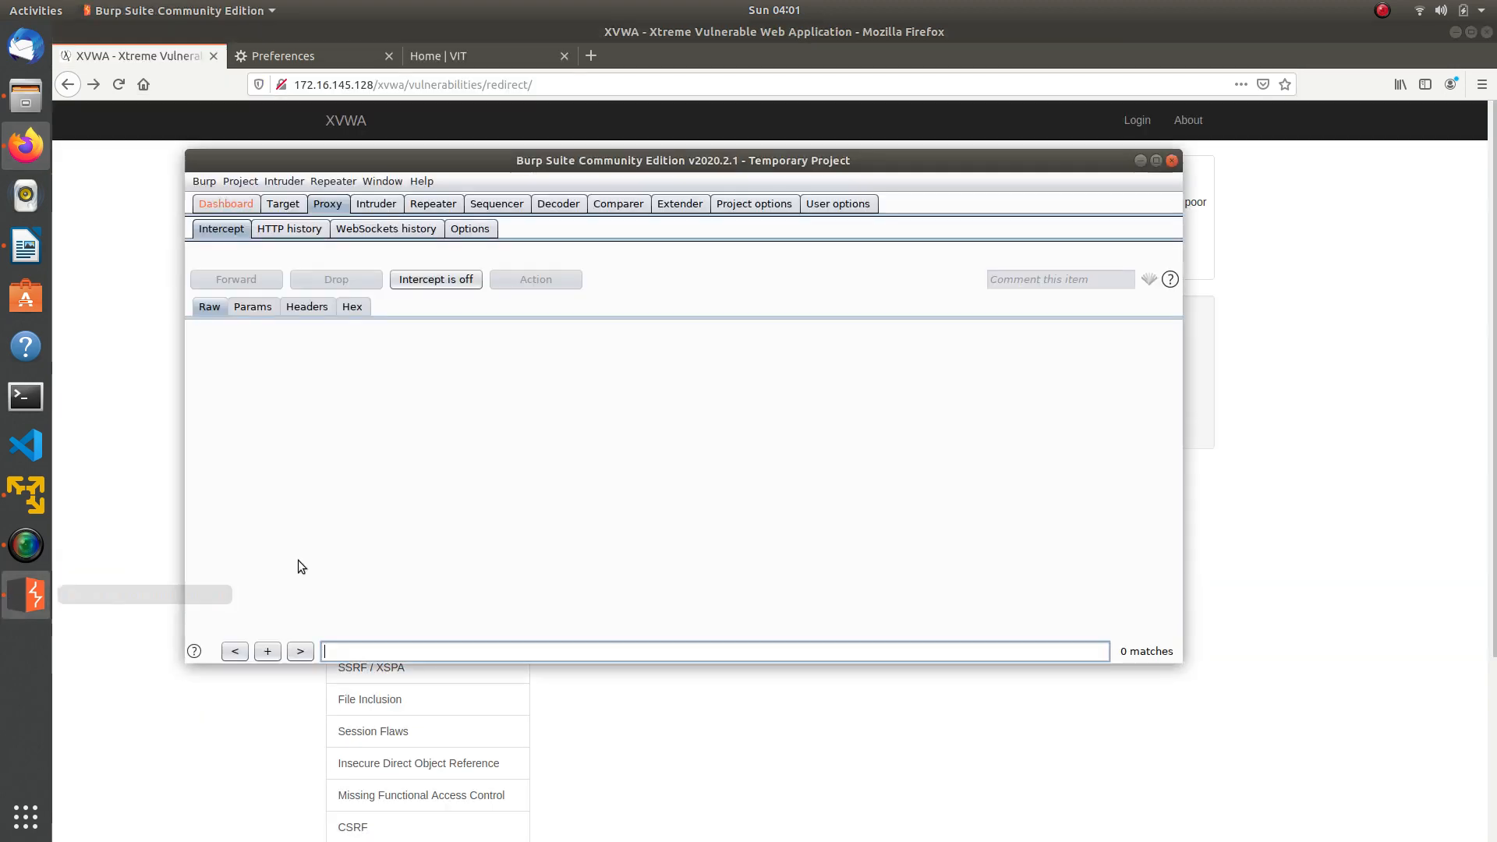
key(alt+Tab)
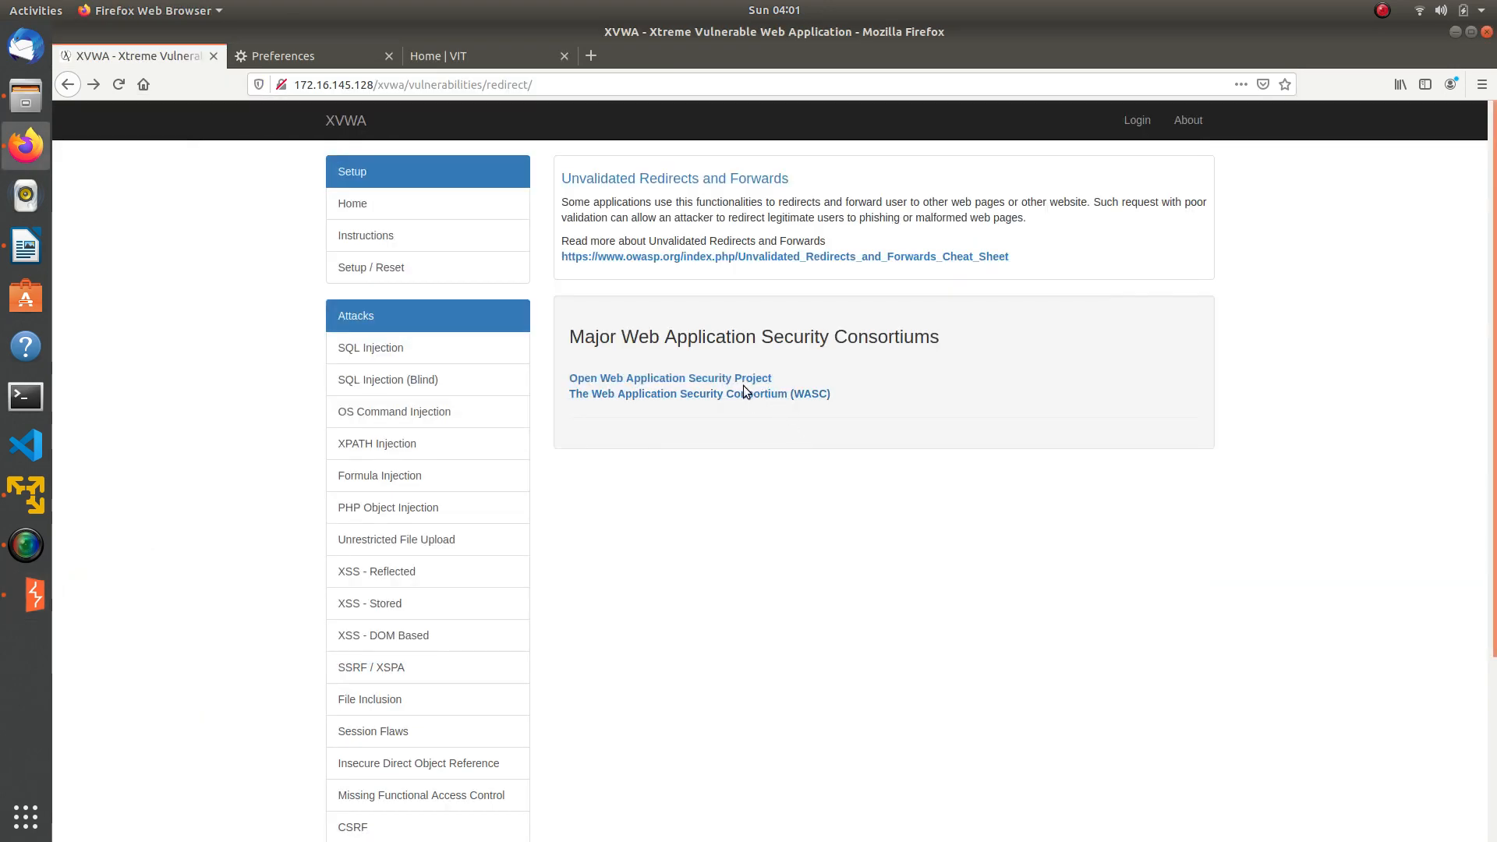
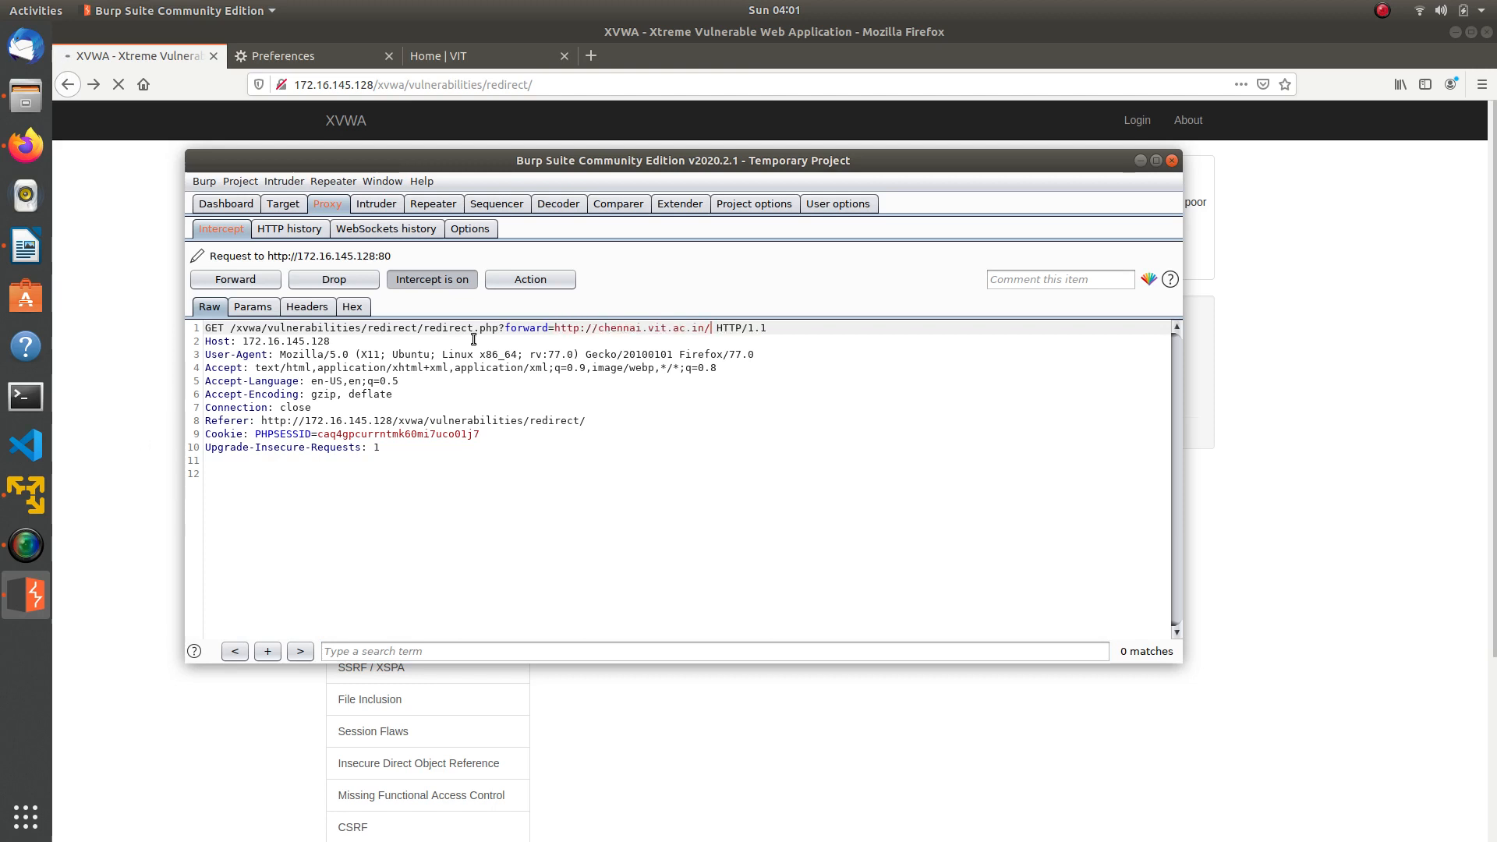
click(249, 286)
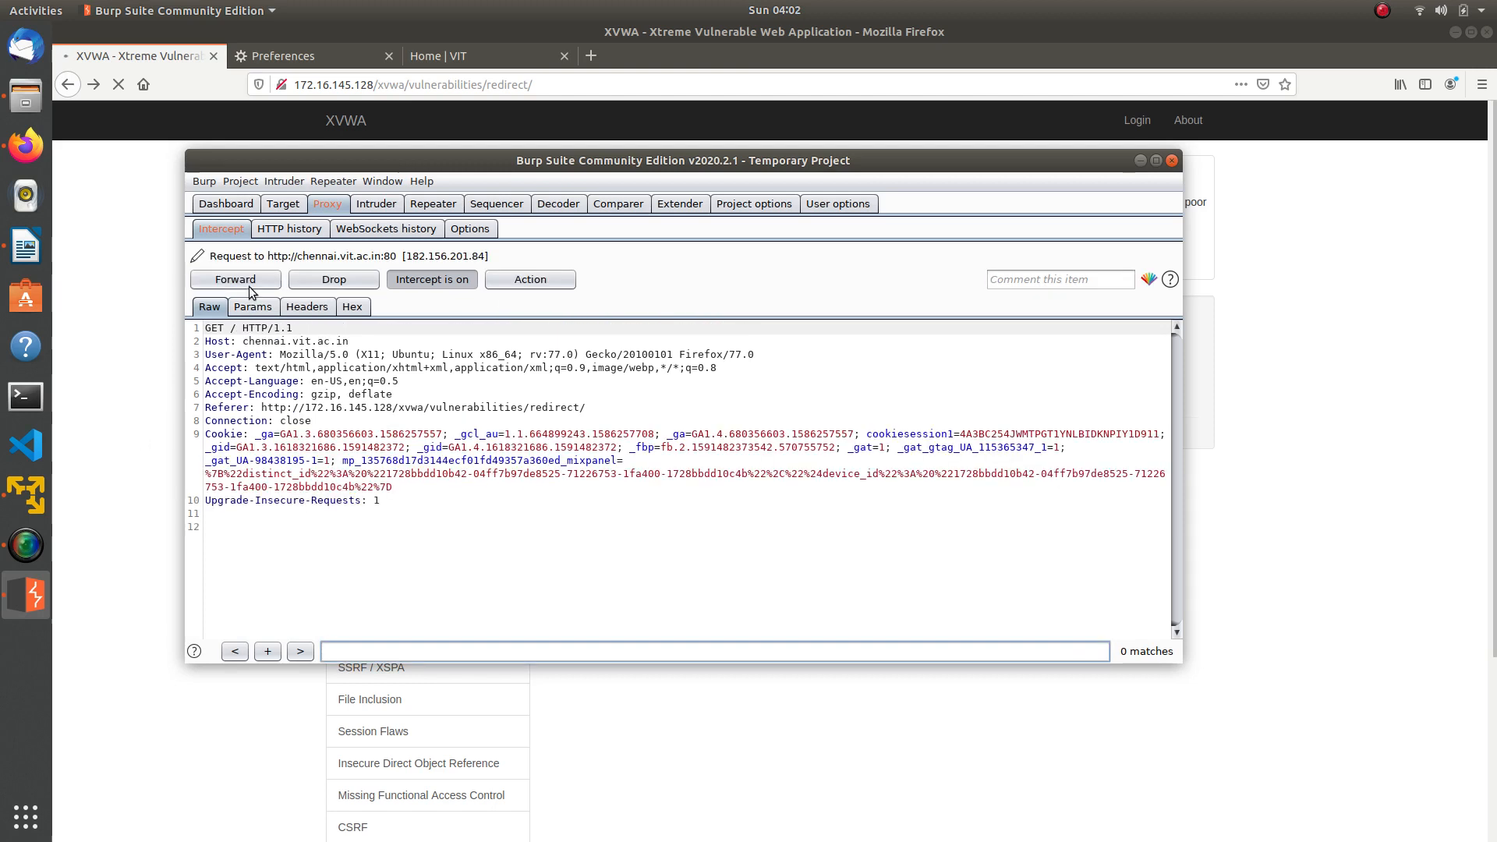
click(250, 287)
click(248, 282)
click(433, 281)
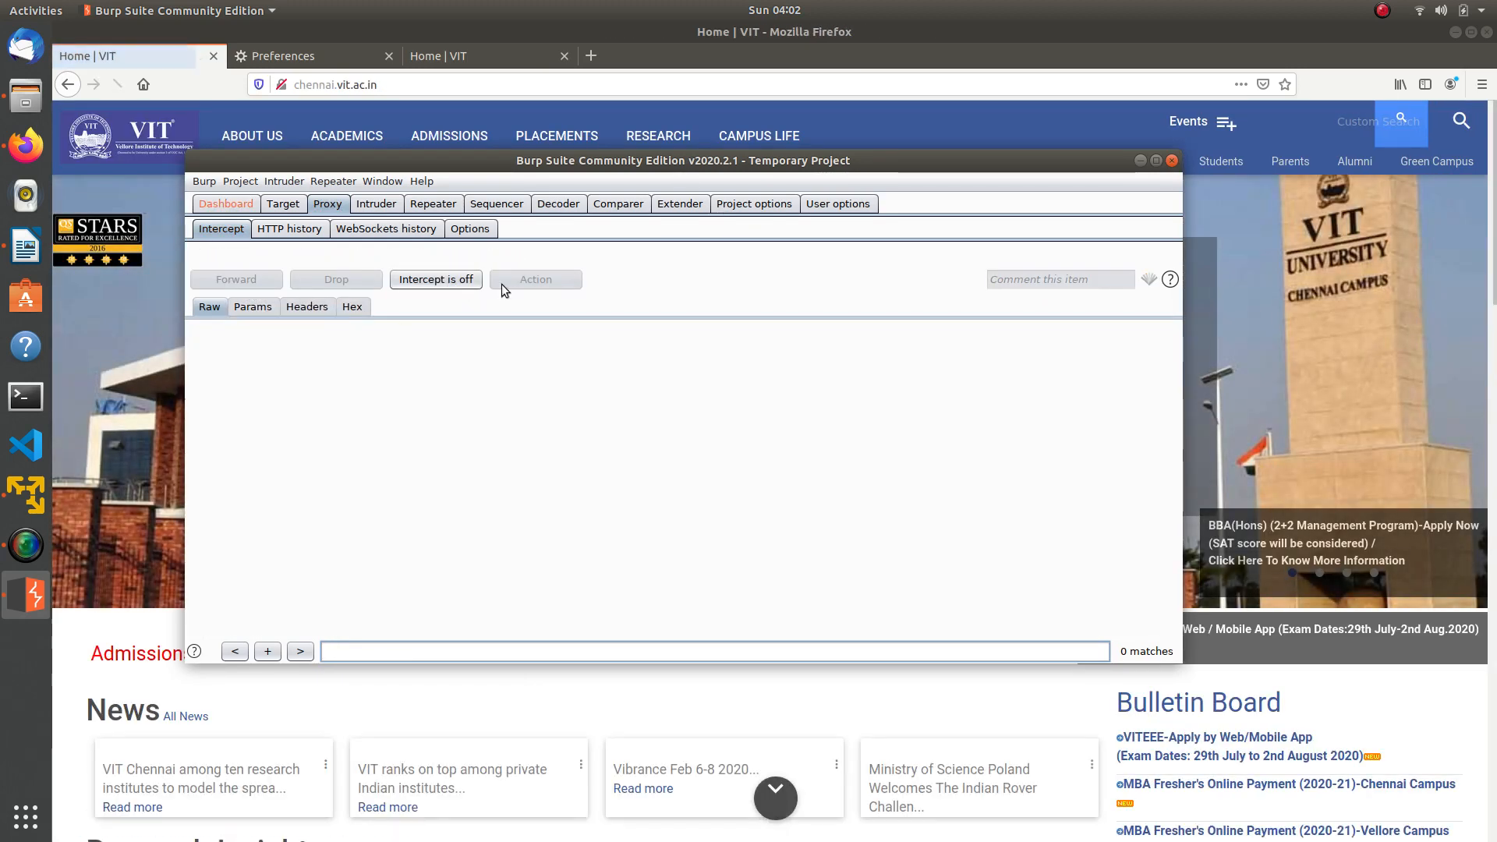
Move the Burp Suite window down out of the way and examine the VIT home page reached through the redirect
drag(743, 165, 711, 563)
scroll(904, 312, down, 15)
scroll(886, 427, down, 8)
scroll(909, 418, up, 6)
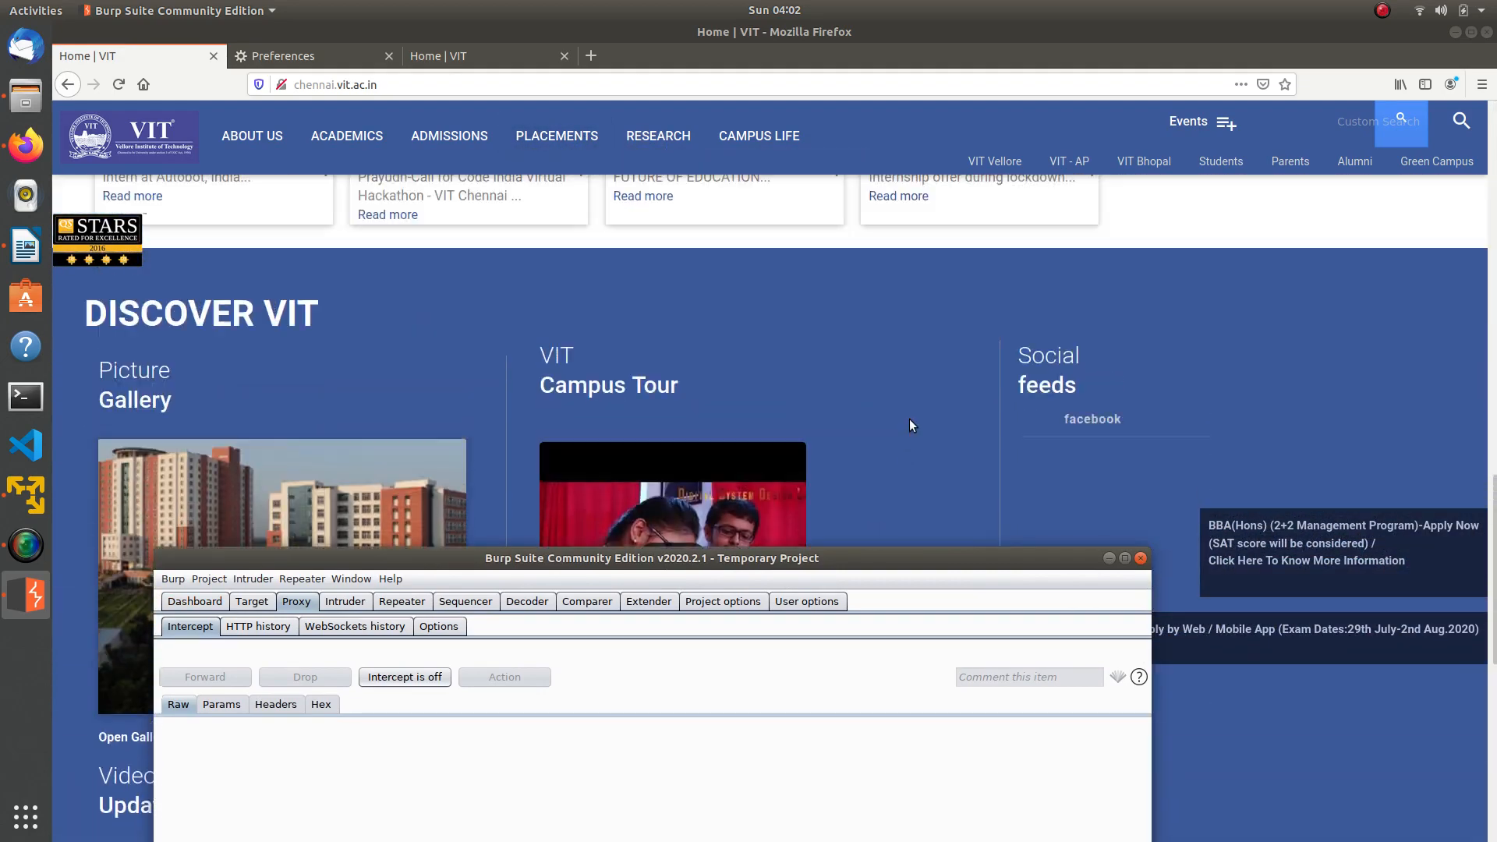
scroll(909, 419, up, 2)
scroll(626, 381, up, 8)
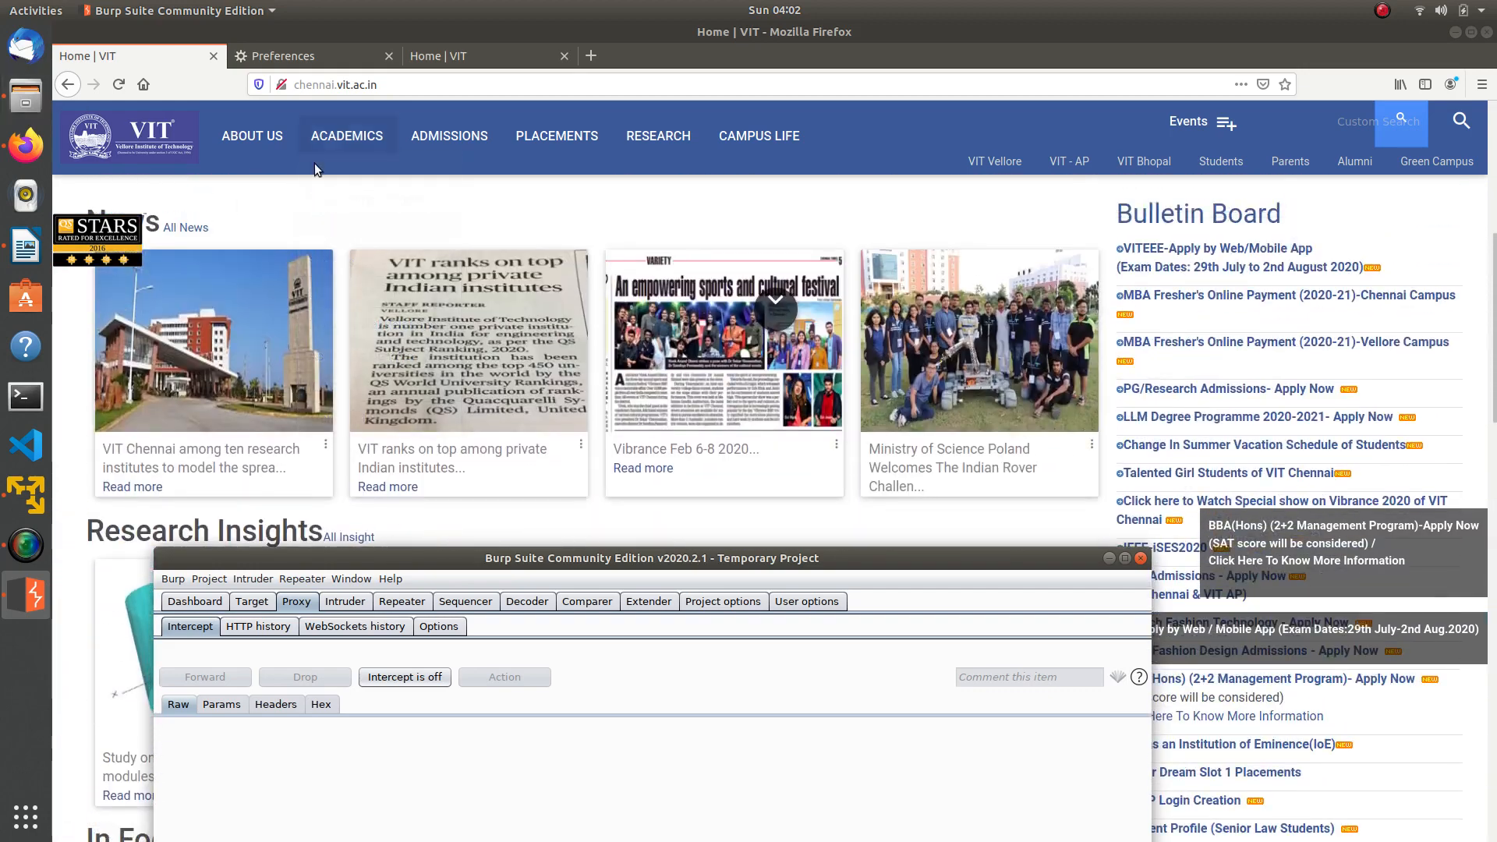
Go back to the XVWA redirect page and follow the Open Web Application Security Project link without interception
click(68, 84)
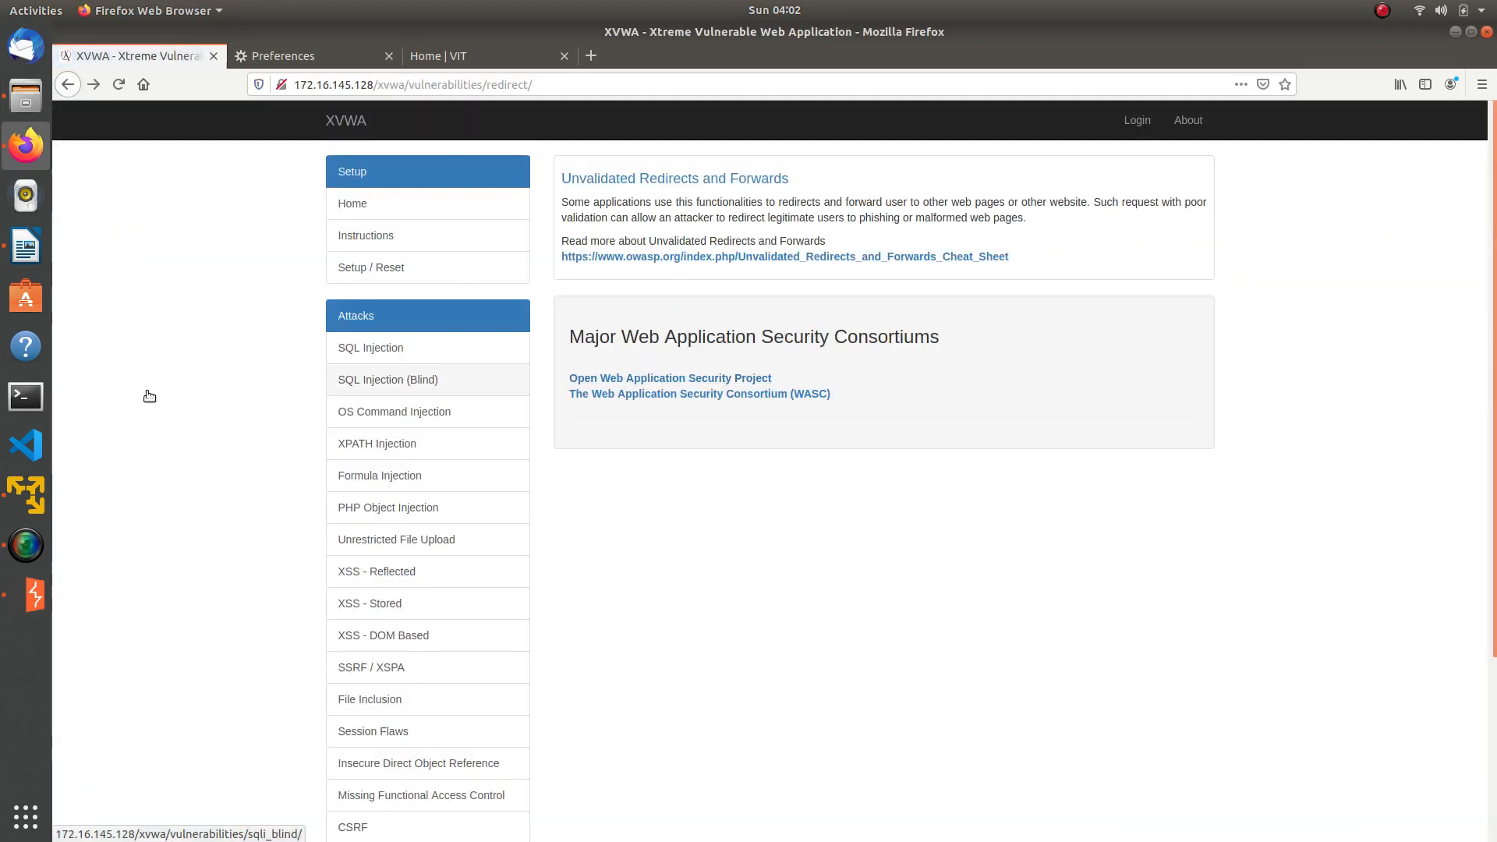
click(15, 588)
click(153, 483)
click(719, 377)
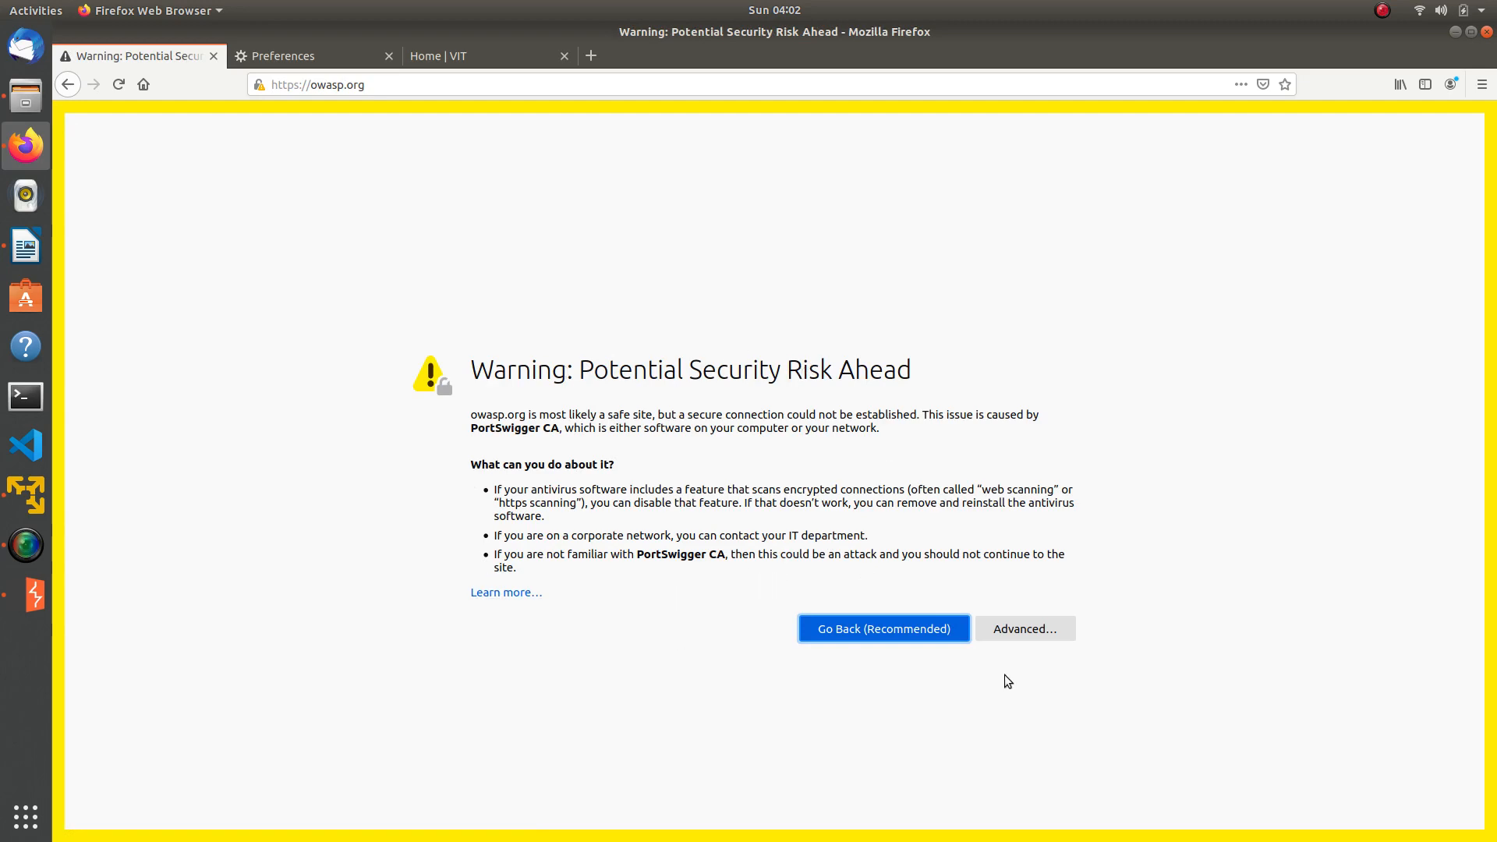
Open the owasp.org security warning's Learn more page and show the advanced options of the warning there
click(329, 60)
click(173, 58)
click(521, 591)
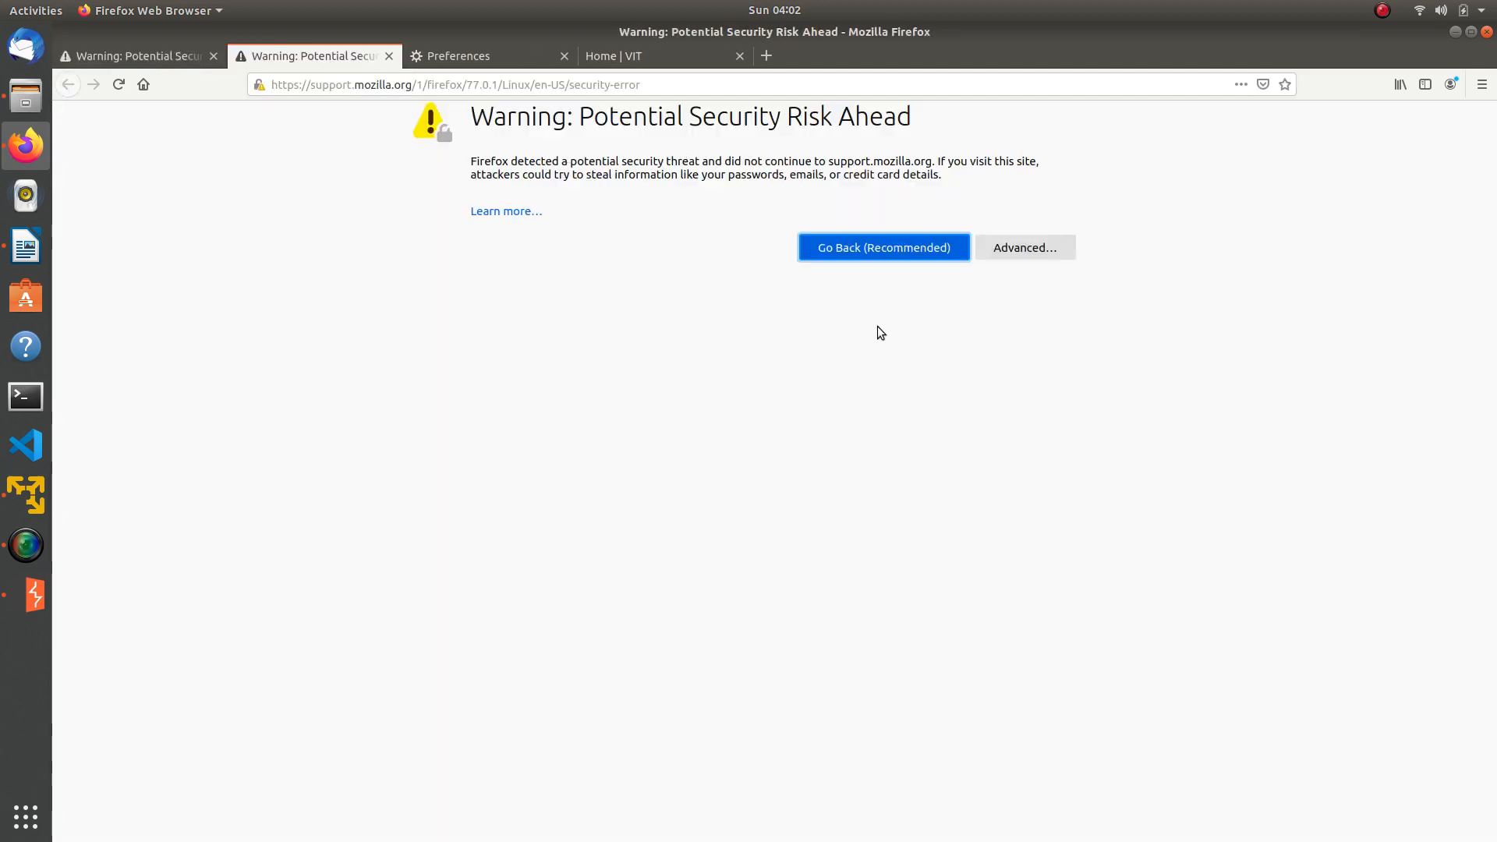
click(1027, 256)
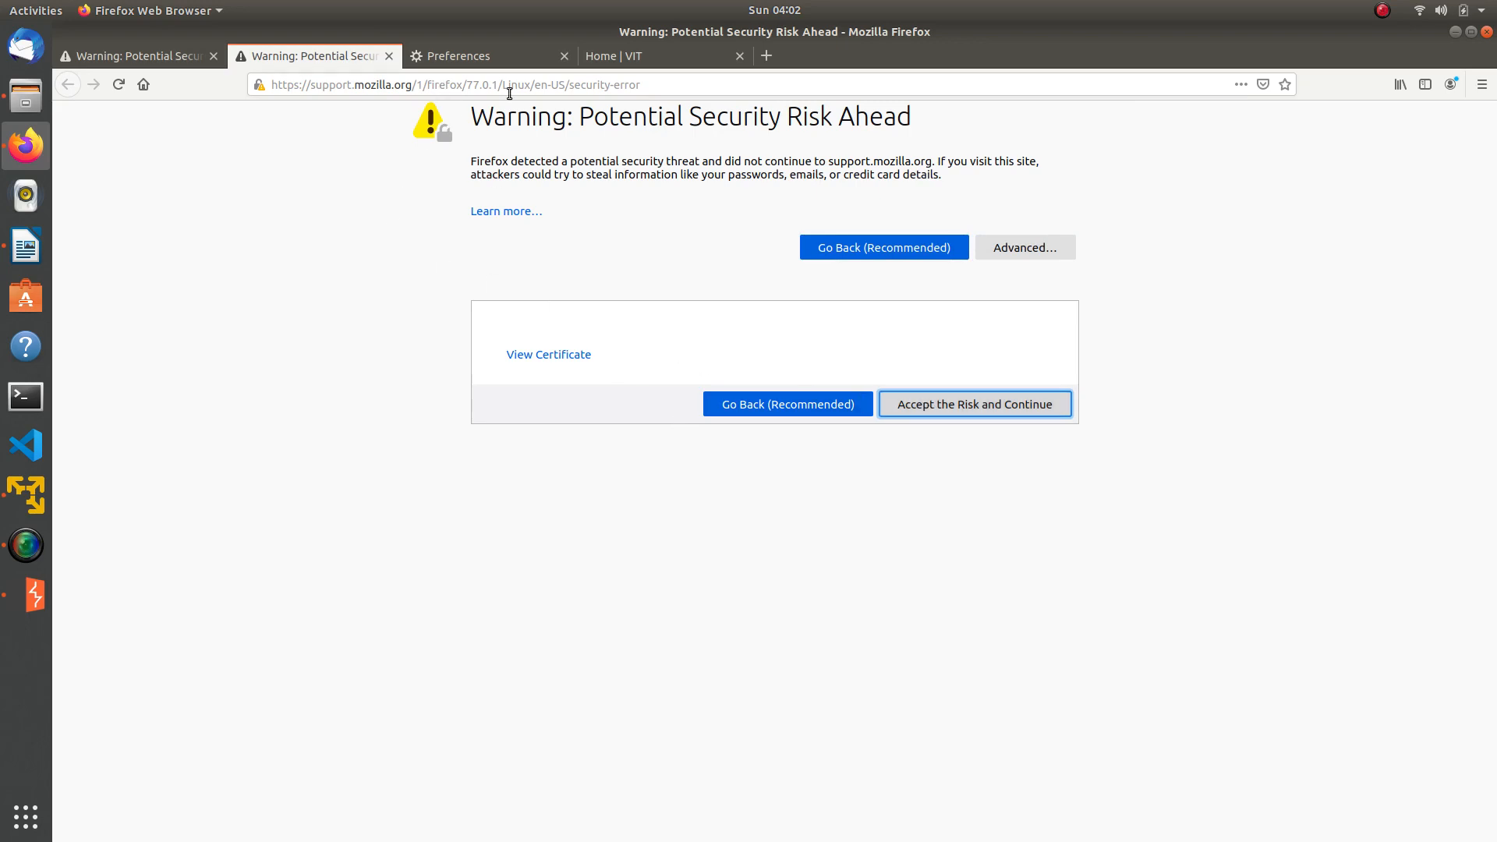
Set Firefox's connection settings to No proxy and accept the change
click(481, 61)
click(716, 766)
click(522, 221)
click(1041, 785)
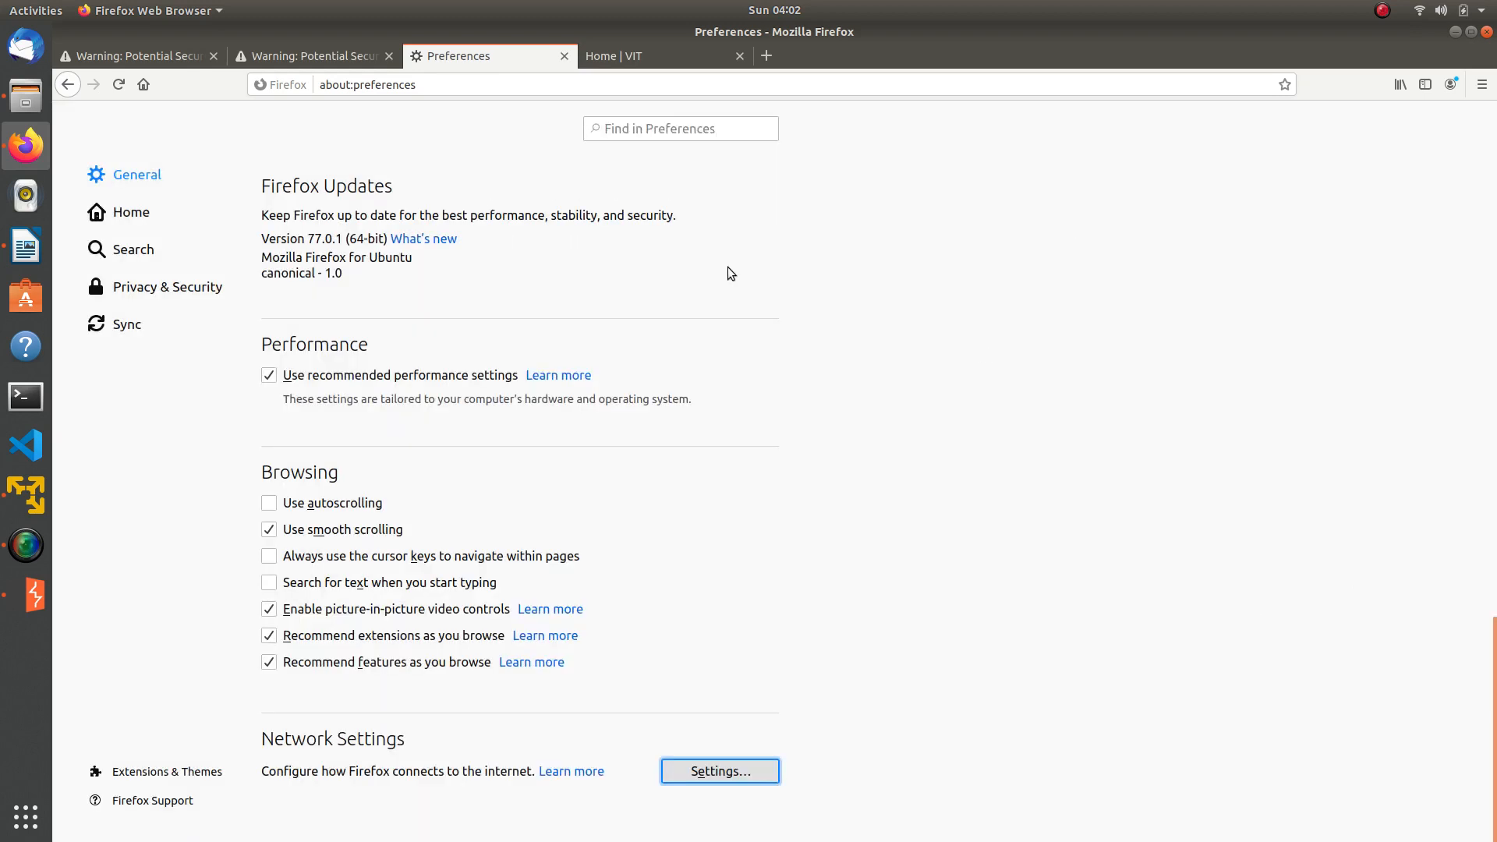
Reload the Mozilla support page, then close its tab and return to the owasp.org tab
click(335, 56)
click(118, 84)
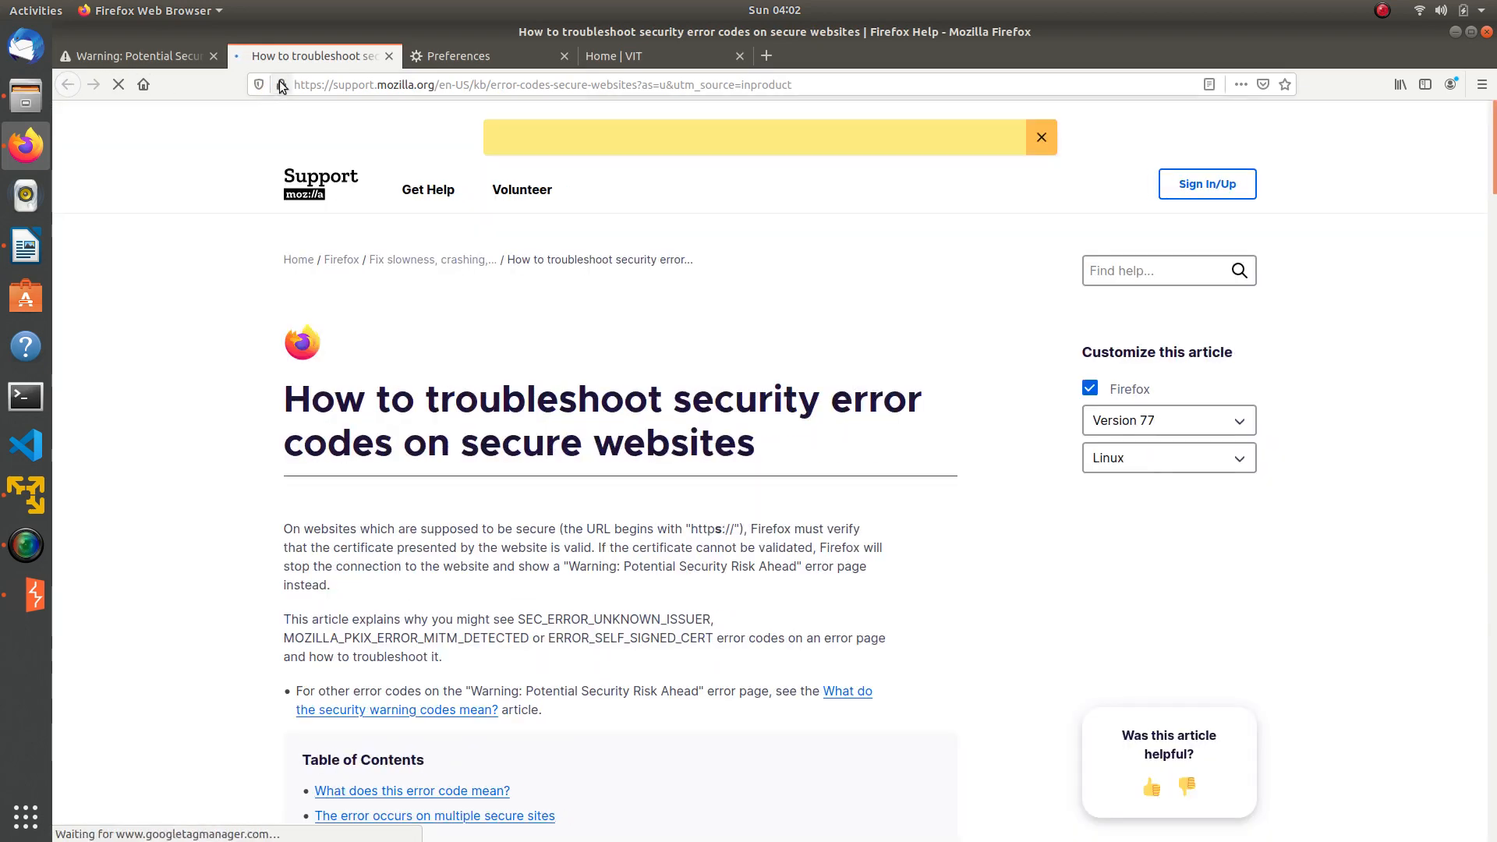
click(388, 56)
click(142, 56)
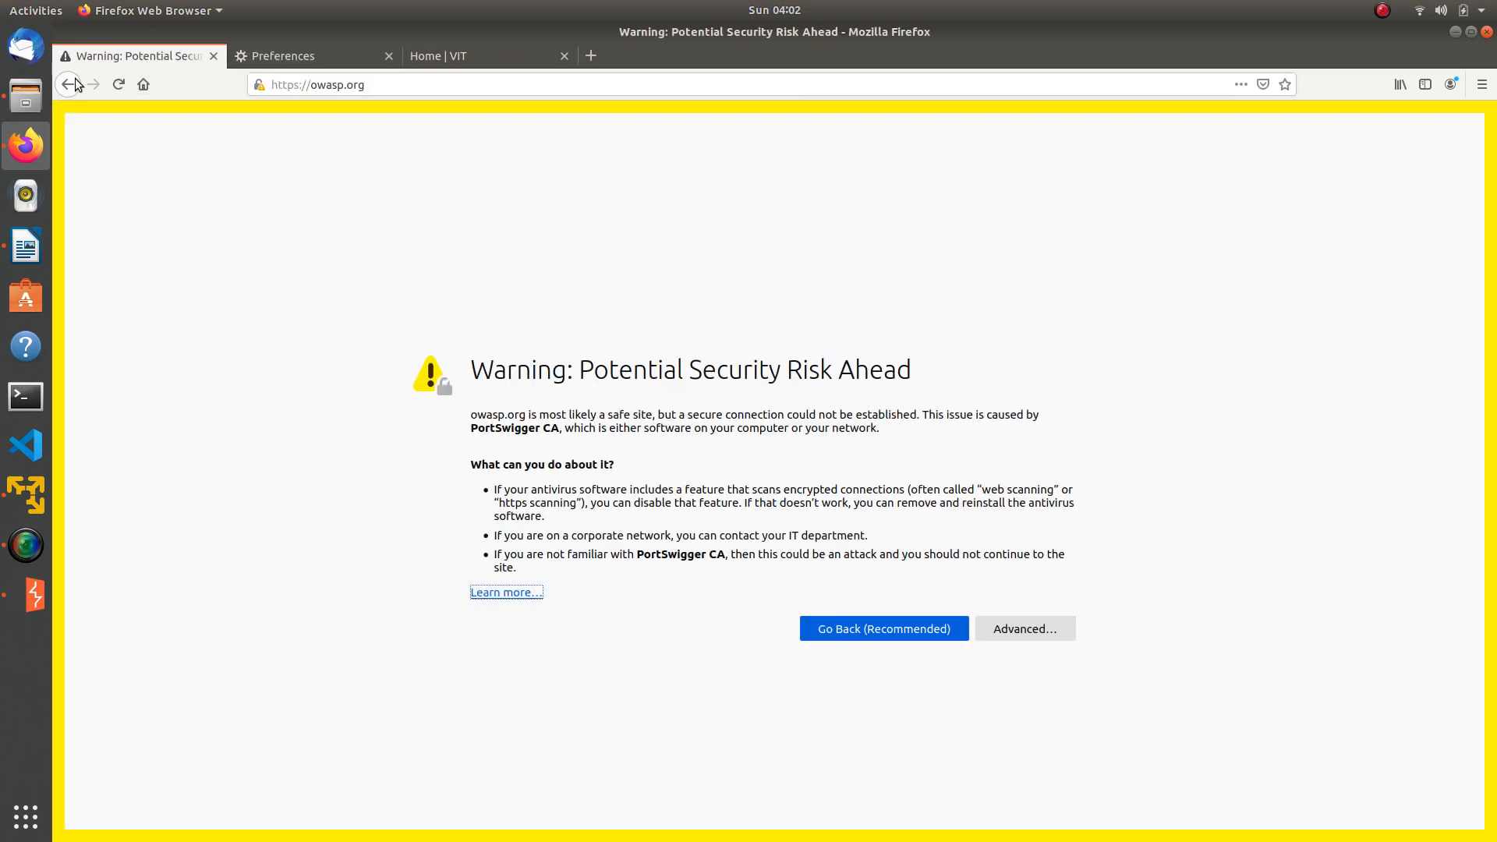
Return to the XVWA redirect page and follow the Open Web Application Security Project link with the proxy disabled, repeating the redirect once
click(68, 84)
click(566, 378)
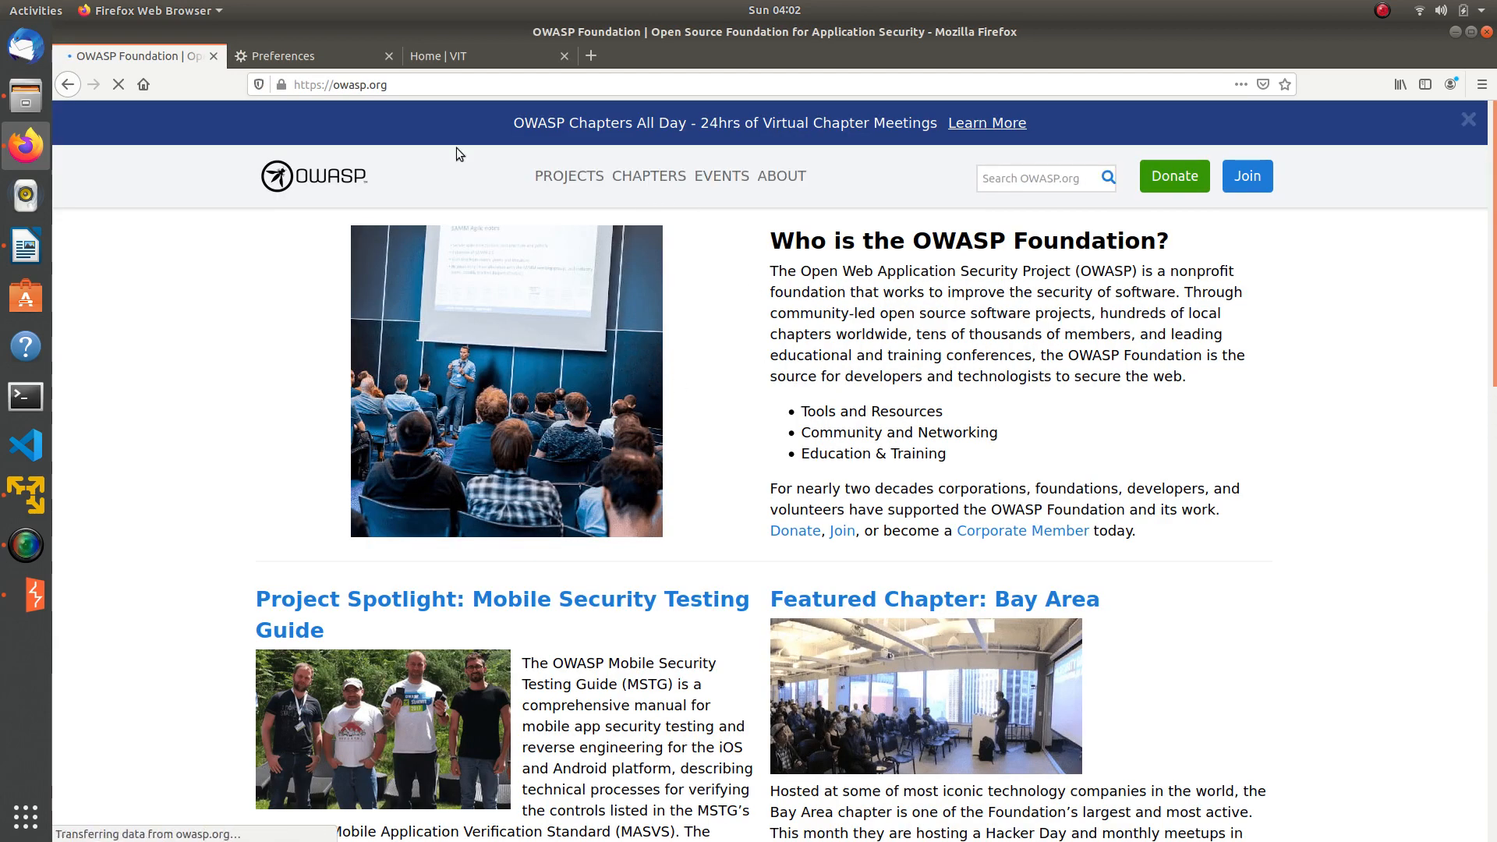
click(75, 85)
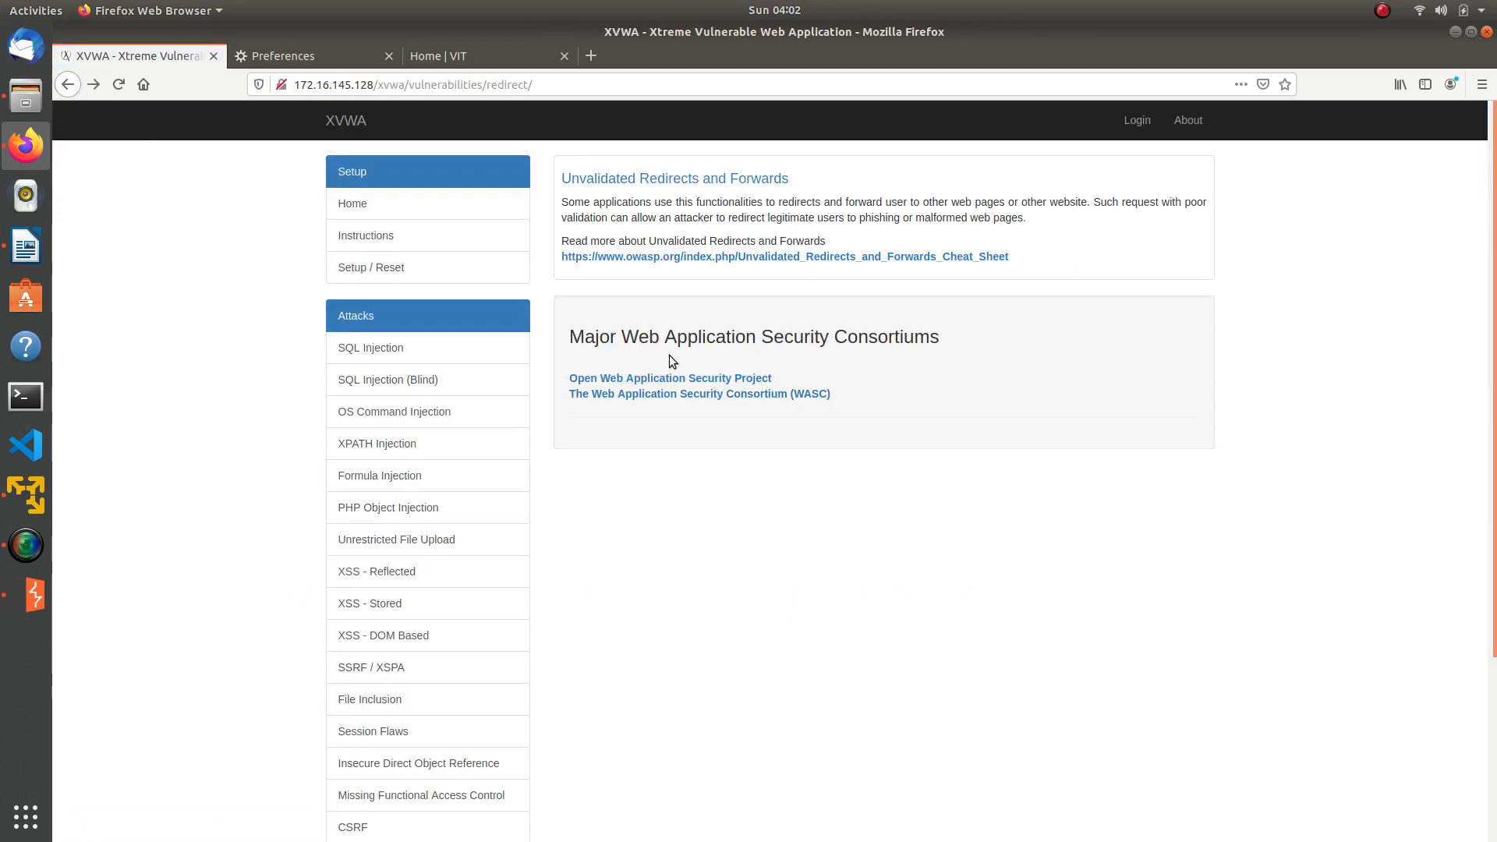
click(689, 381)
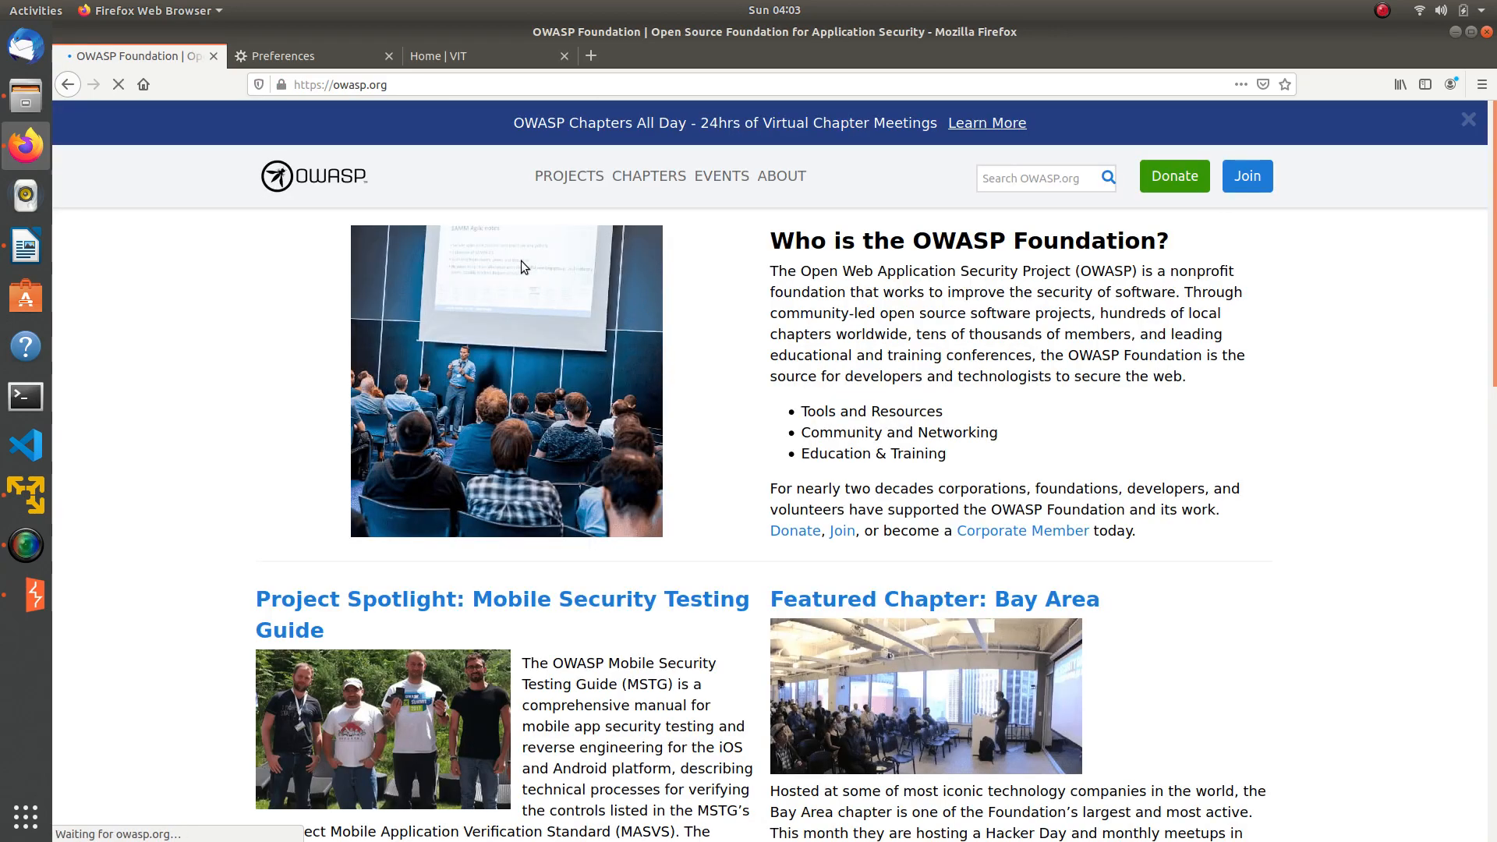
Look through the OWASP homepage and compare it with the VIT page open in the other tab
scroll(984, 355, down, 3)
scroll(984, 356, down, 9)
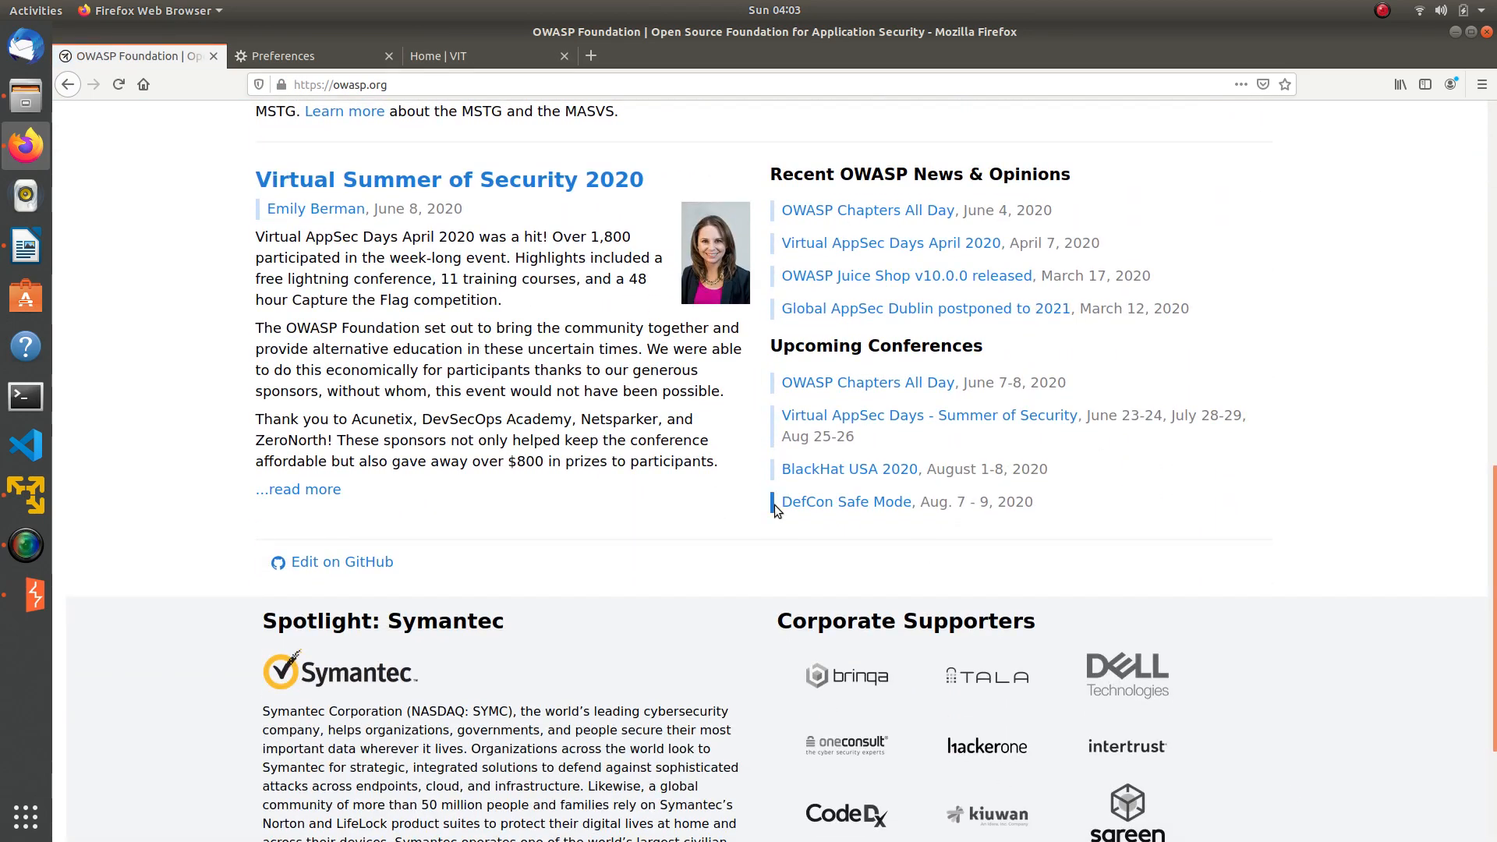
scroll(751, 438, up, 12)
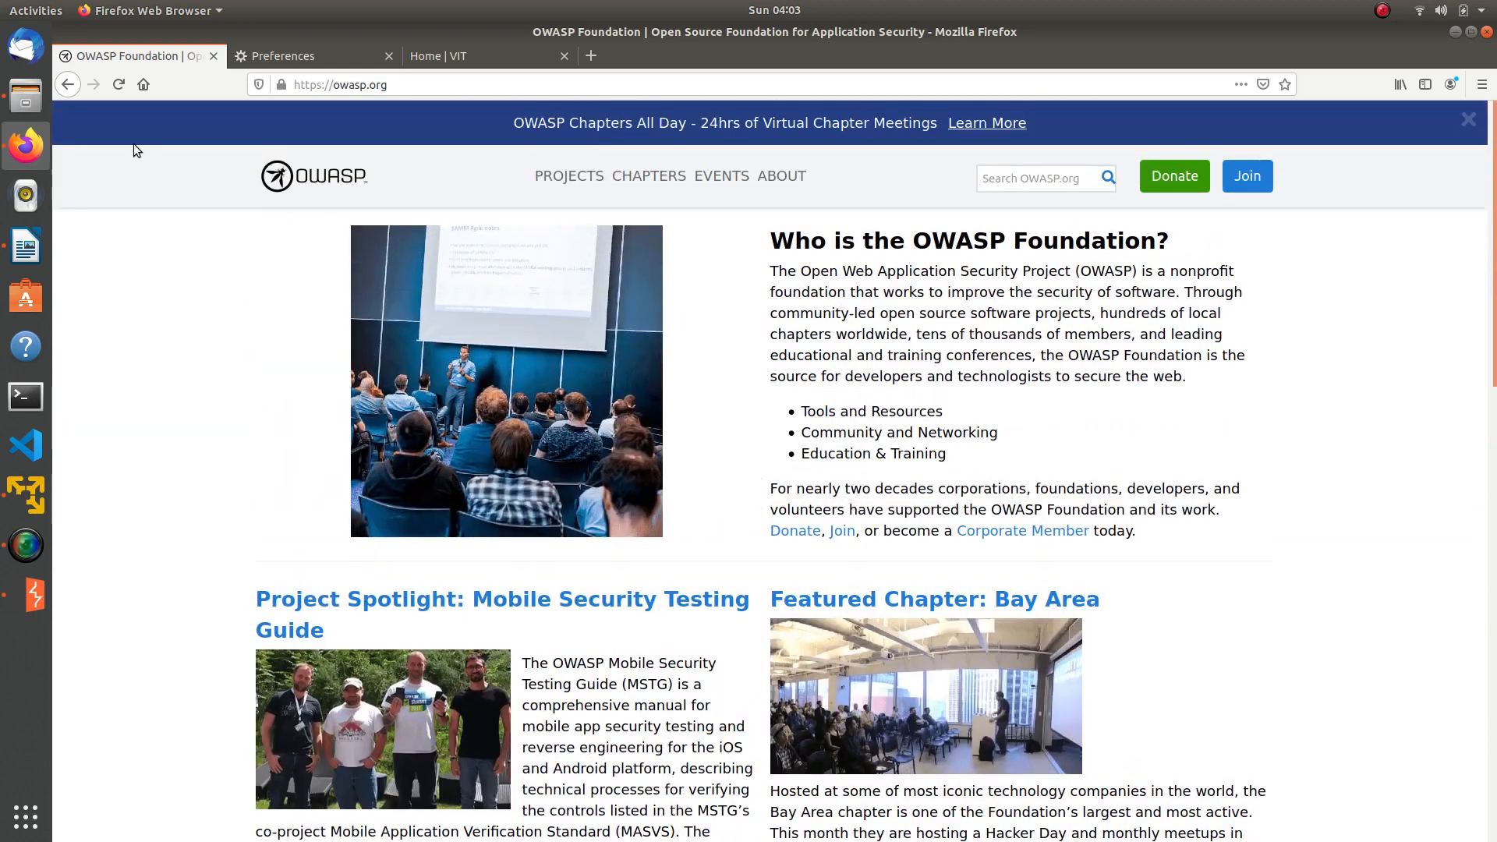
click(439, 57)
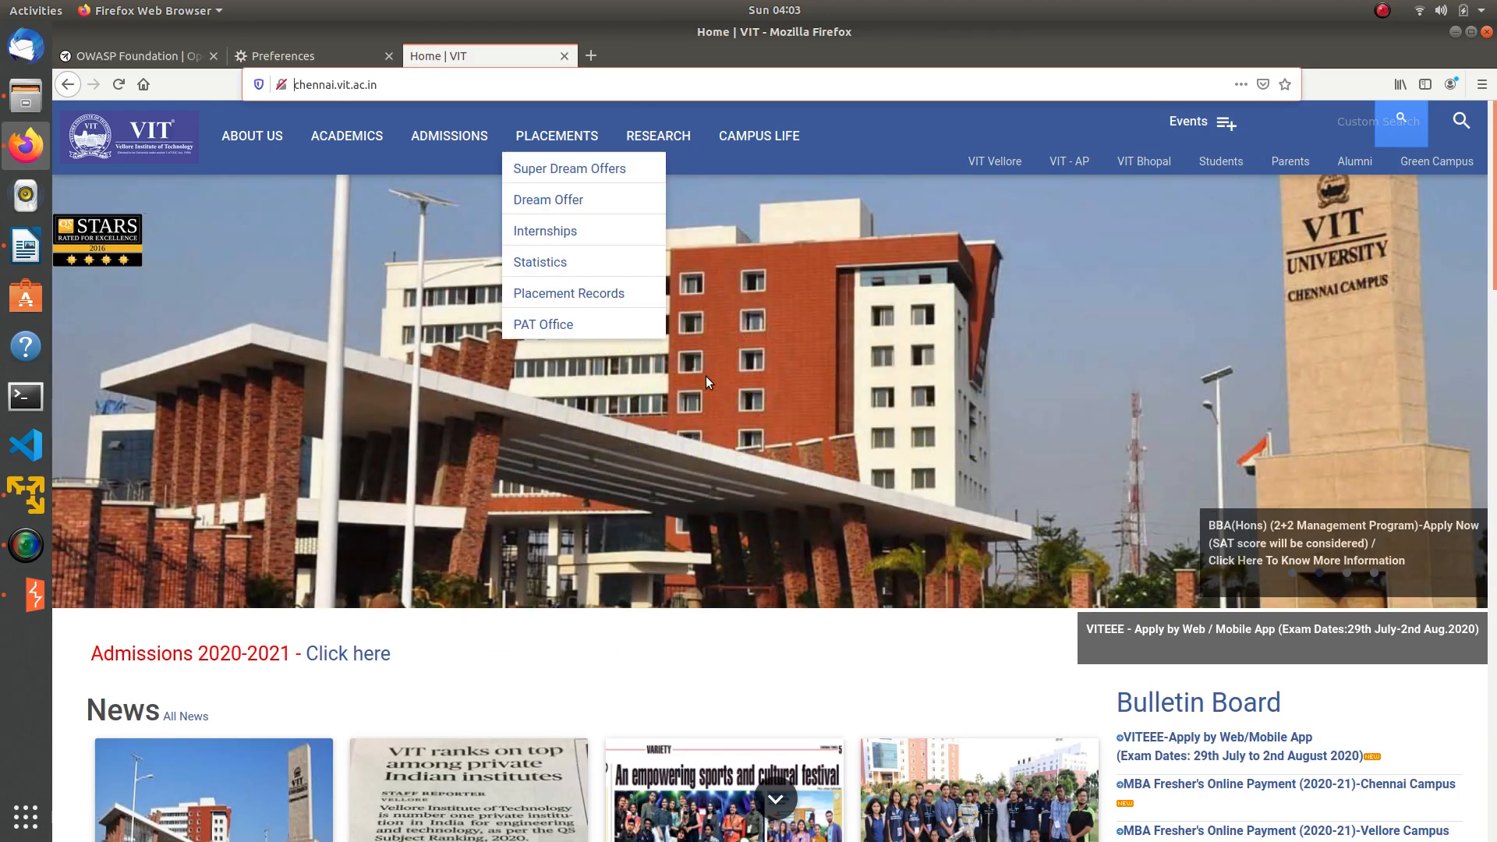
click(178, 57)
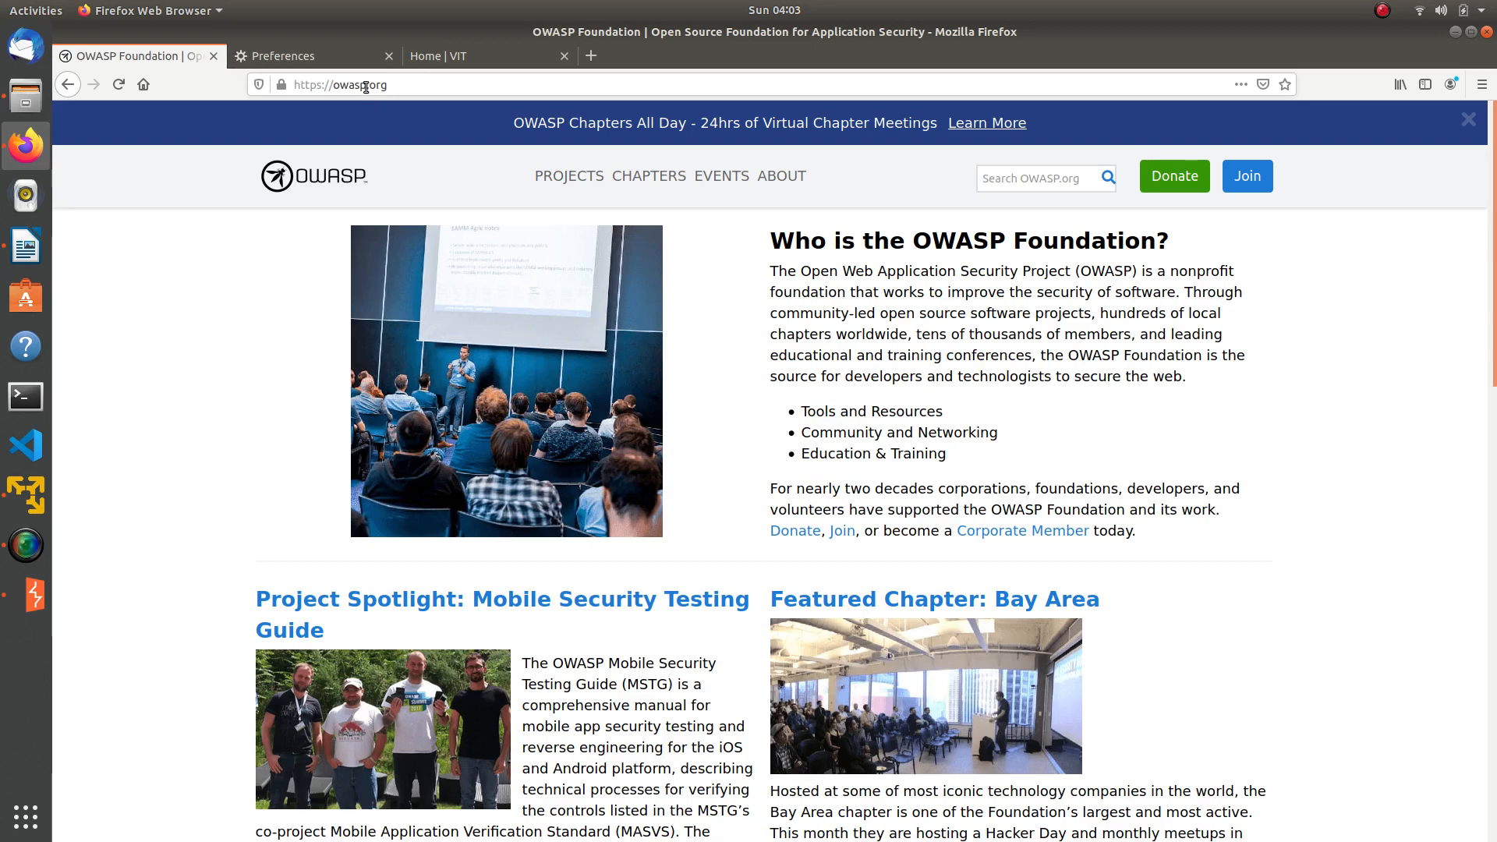
click(367, 88)
click(366, 88)
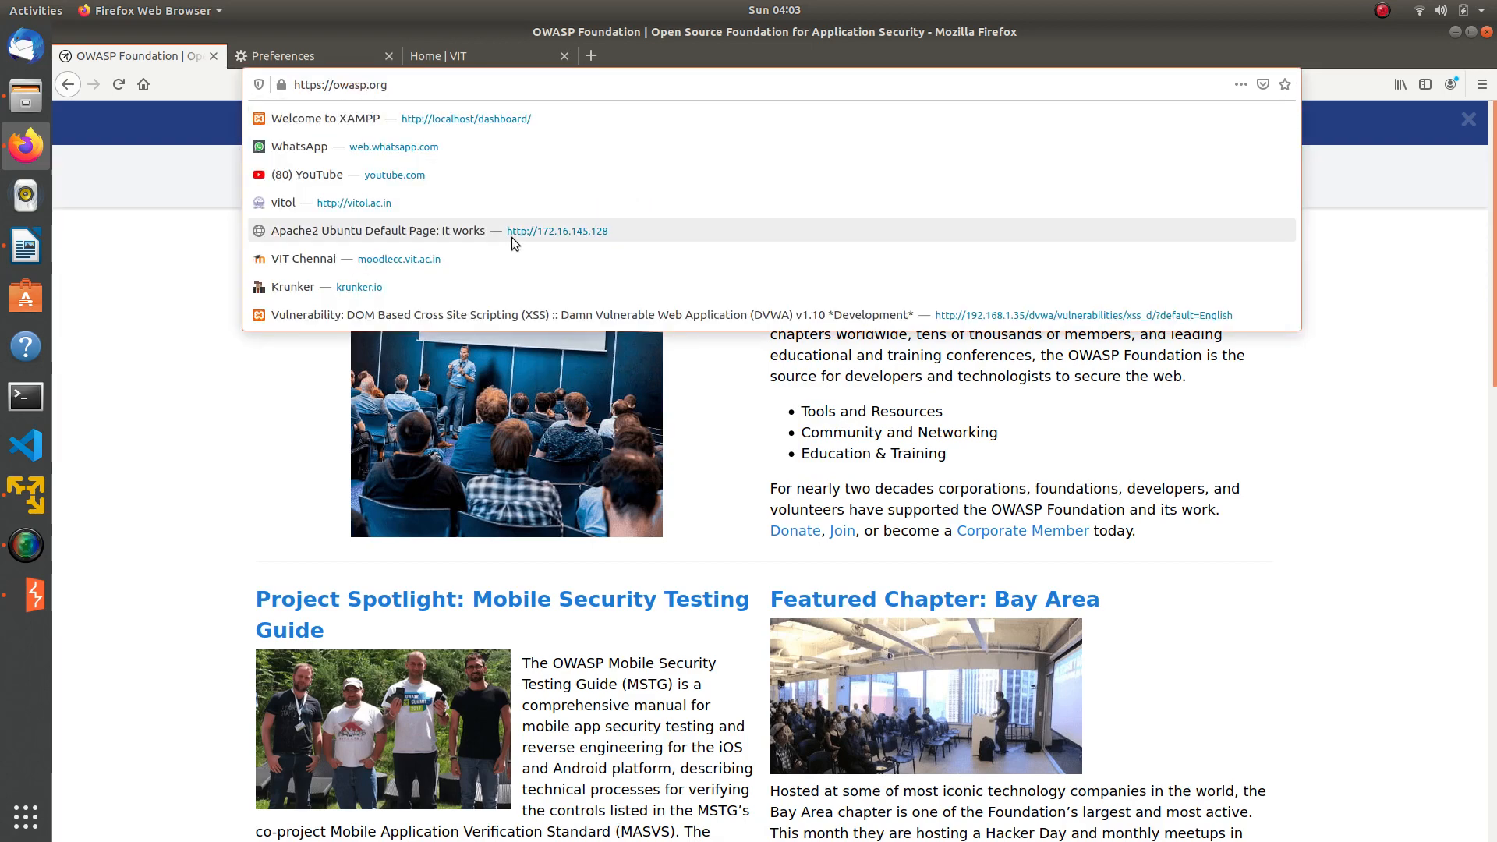
text(pp)
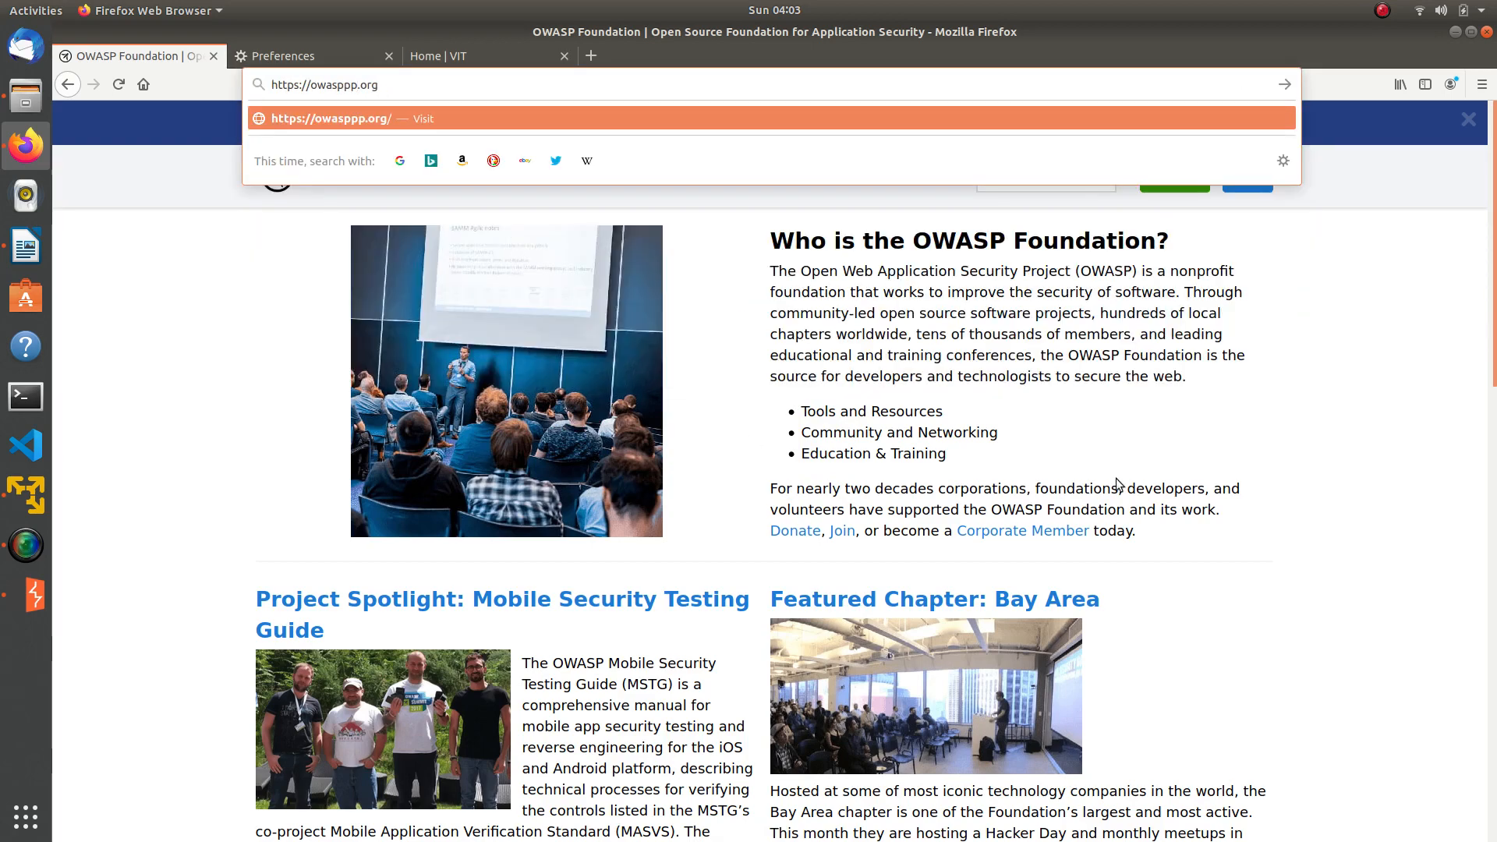
click(1008, 277)
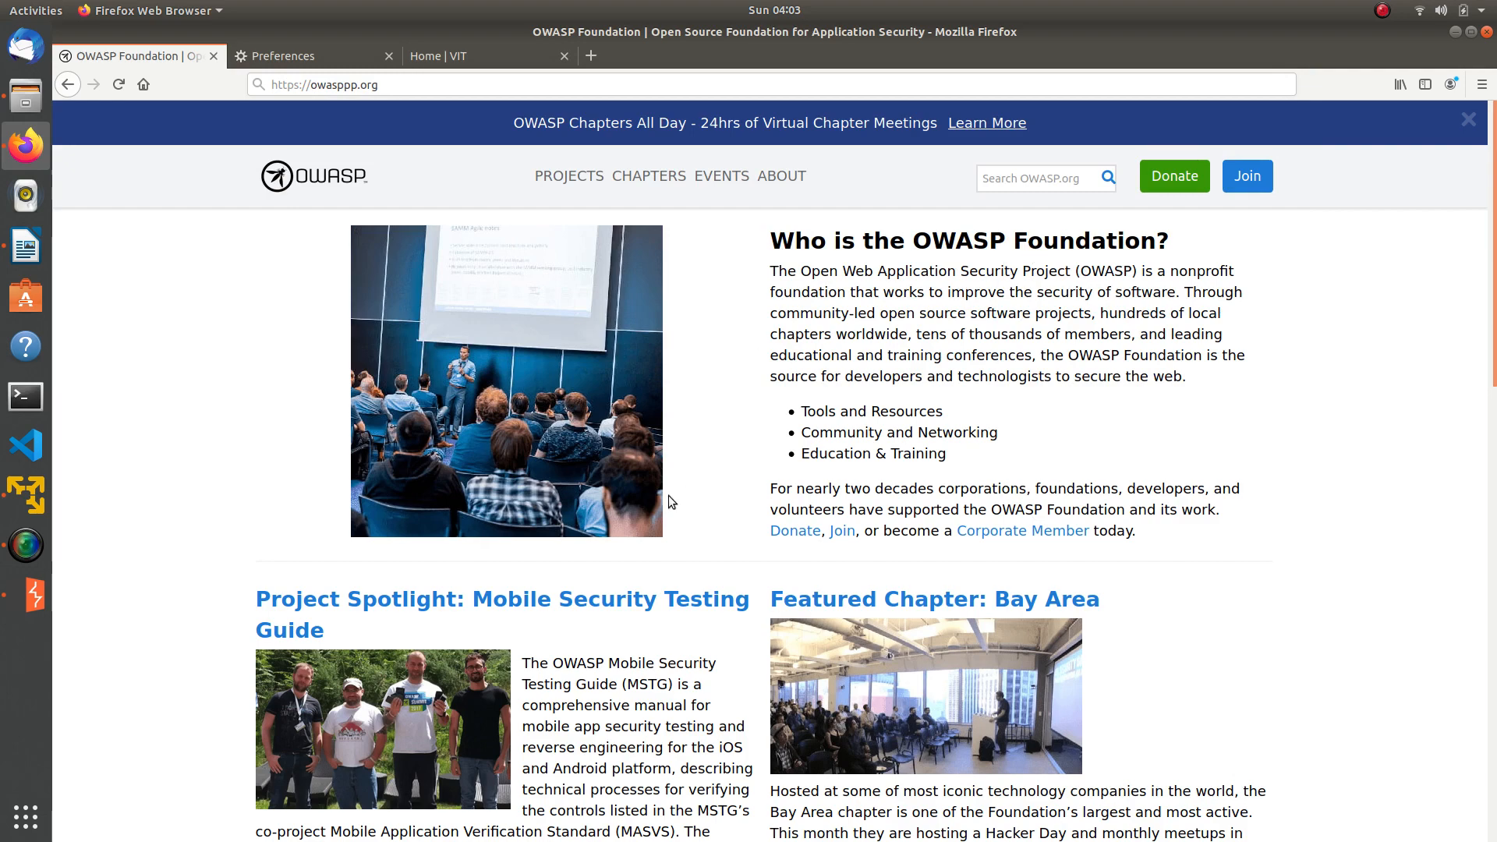
scroll(1193, 538, down, 4)
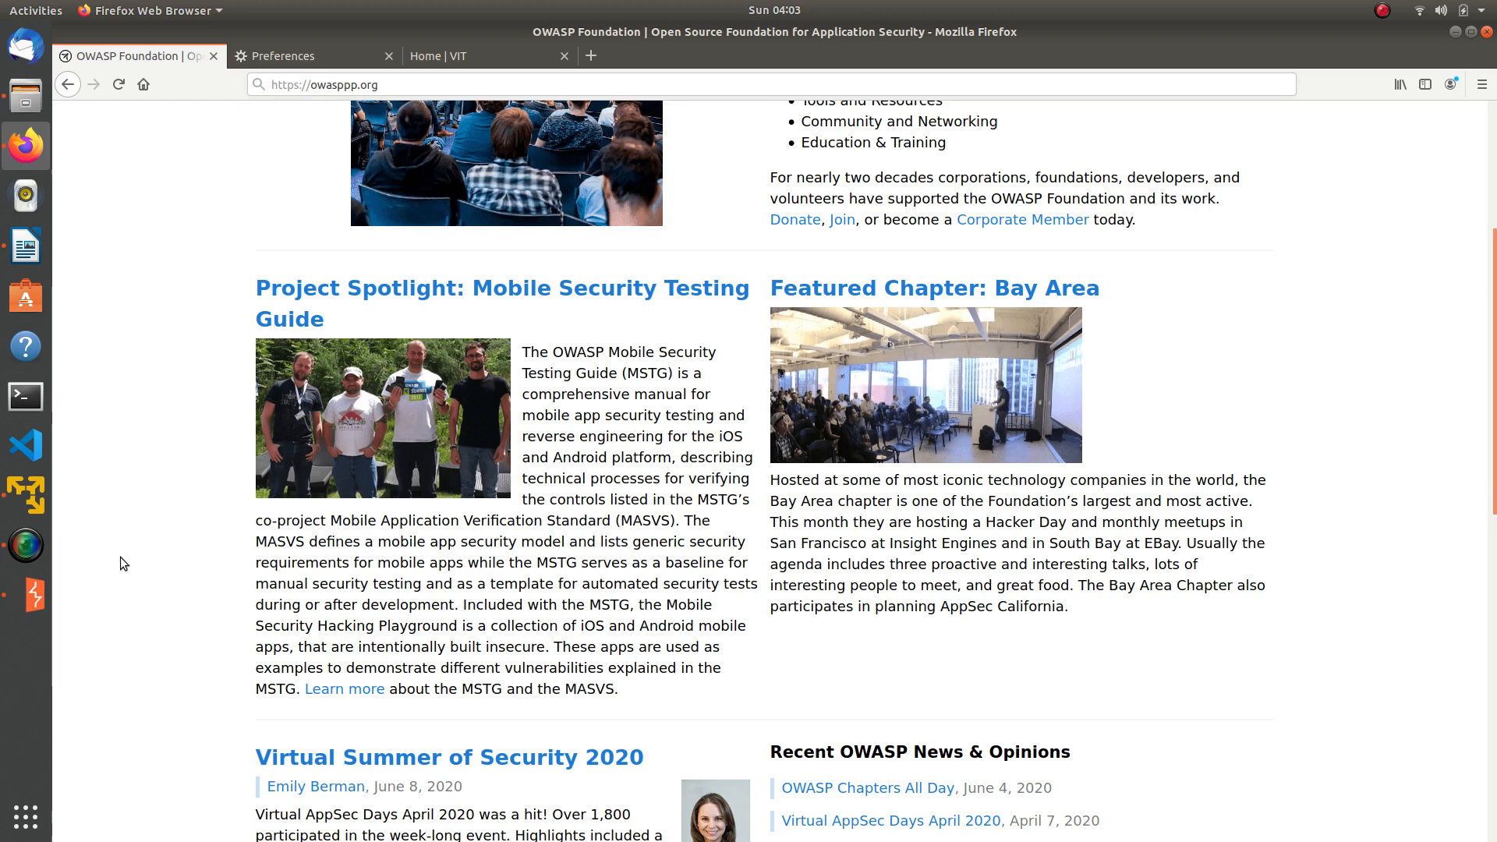
click(16, 606)
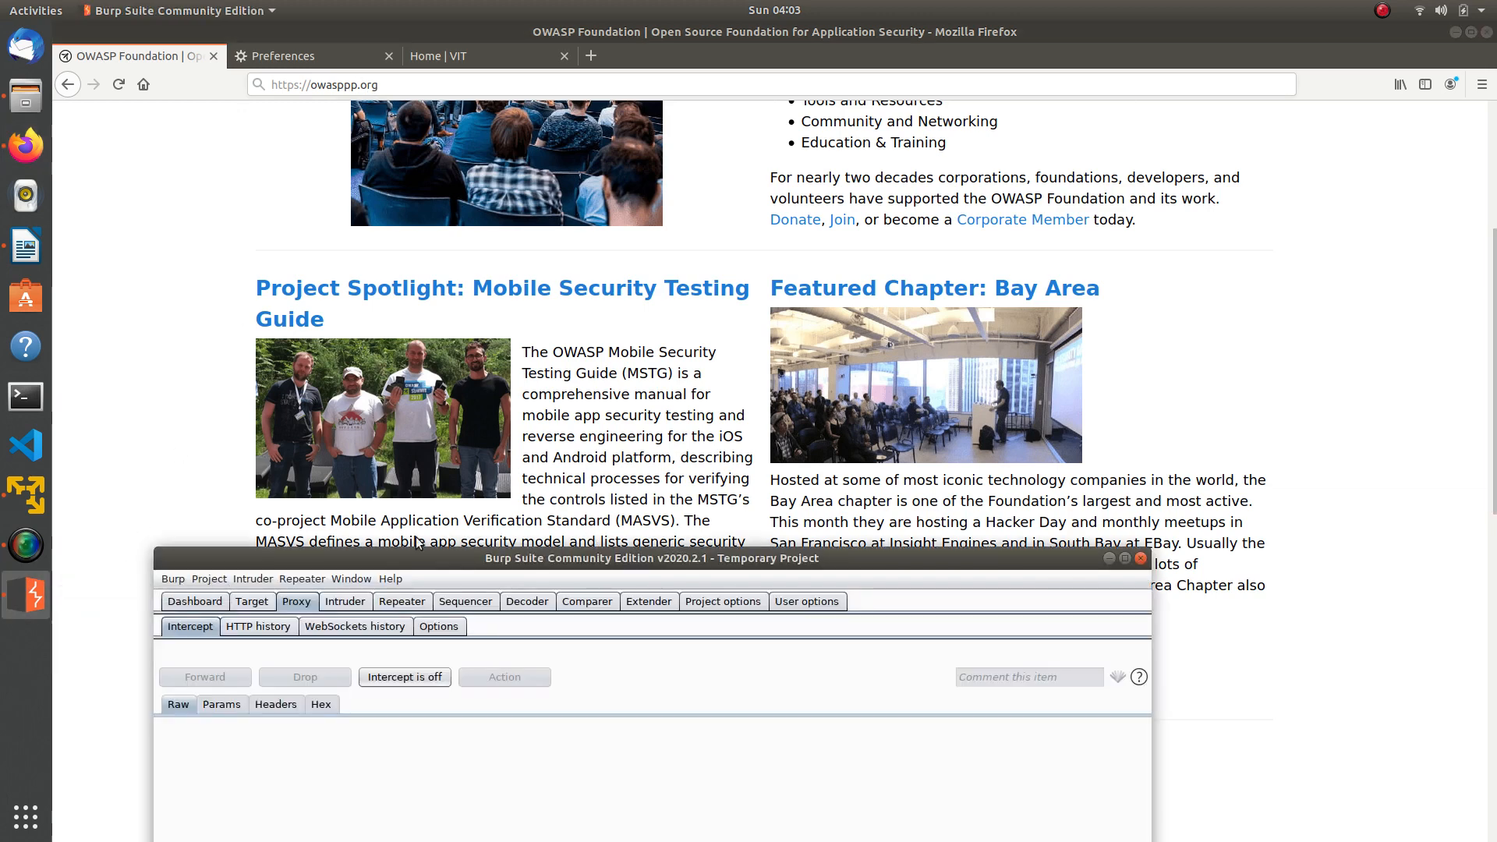
click(26, 545)
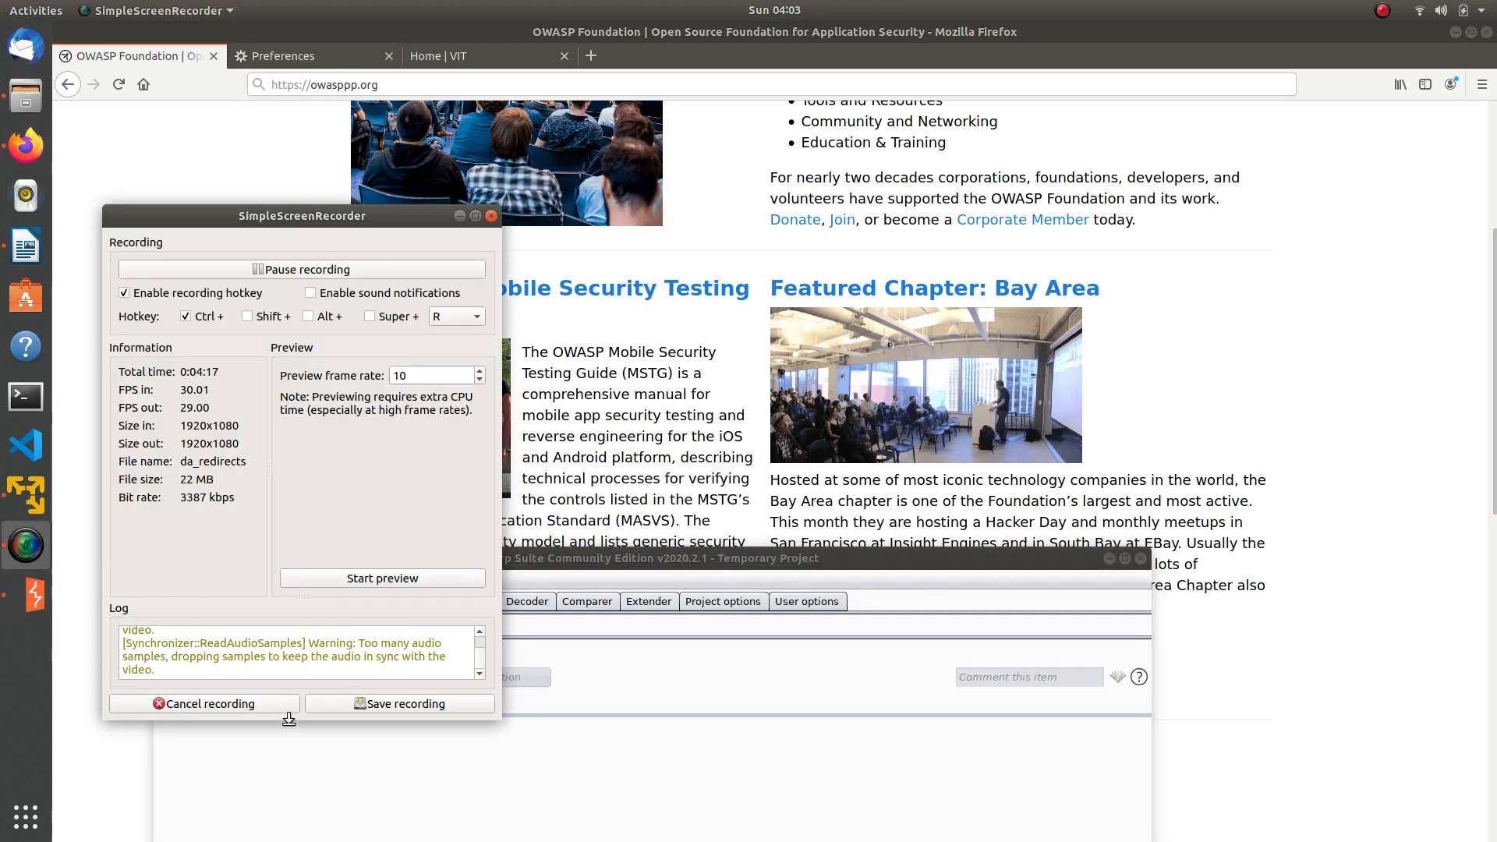